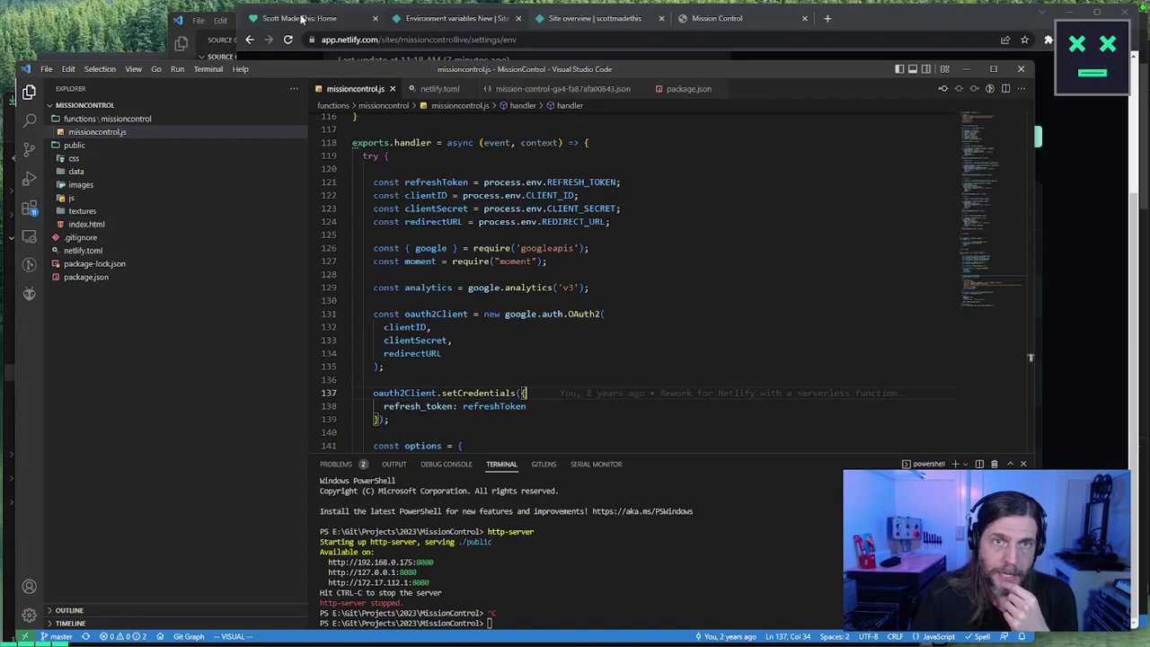
# - Bring up the browser window with the Analytics tabs, skim the "[GA4] Get started with Google Analytics 4 using Setup Assistant" article and close it
pyautogui.moveTo(15, 121); pyautogui.dragTo(297, 117)
pyautogui.click(113, 65)
pyautogui.click(216, 67)
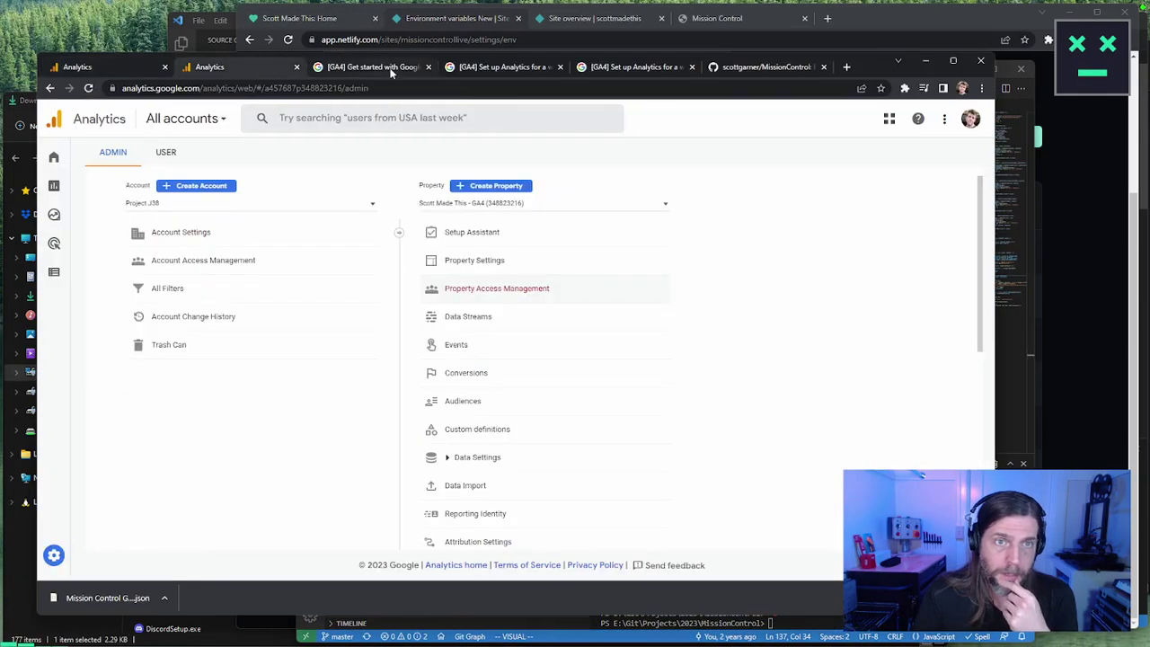
pyautogui.click(391, 70)
pyautogui.moveTo(875, 75); pyautogui.dragTo(850, 34)
pyautogui.scroll(7, 737, 329)
pyautogui.scroll(-3, 738, 329)
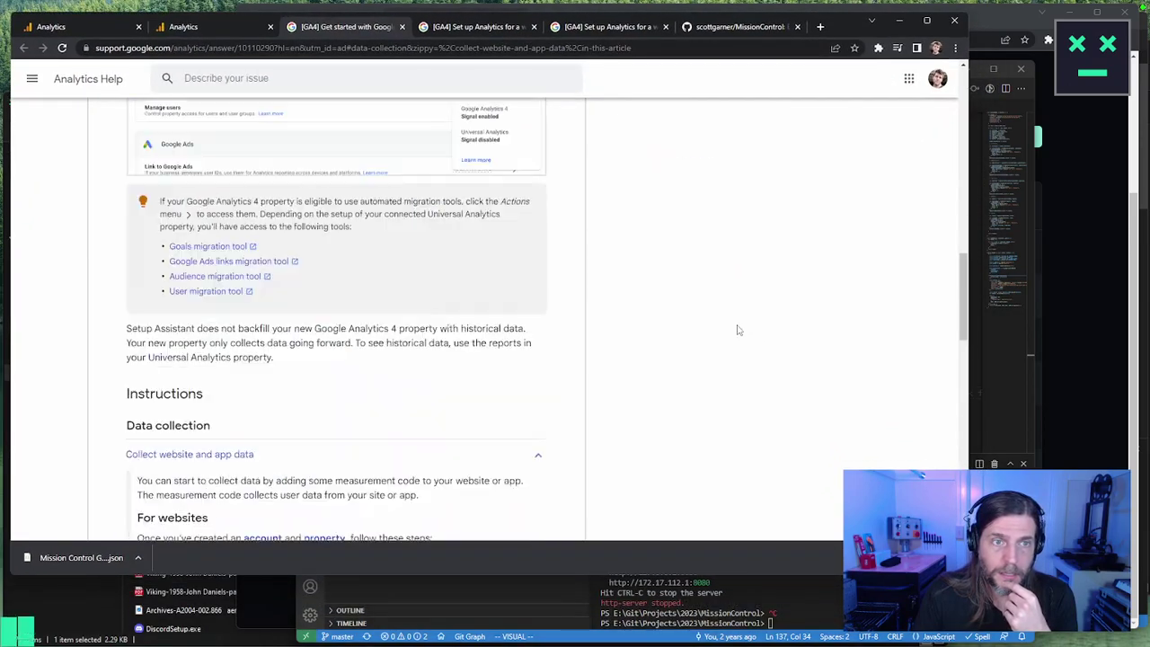
pyautogui.scroll(-5, 739, 330)
pyautogui.moveTo(964, 361); pyautogui.dragTo(964, 99)
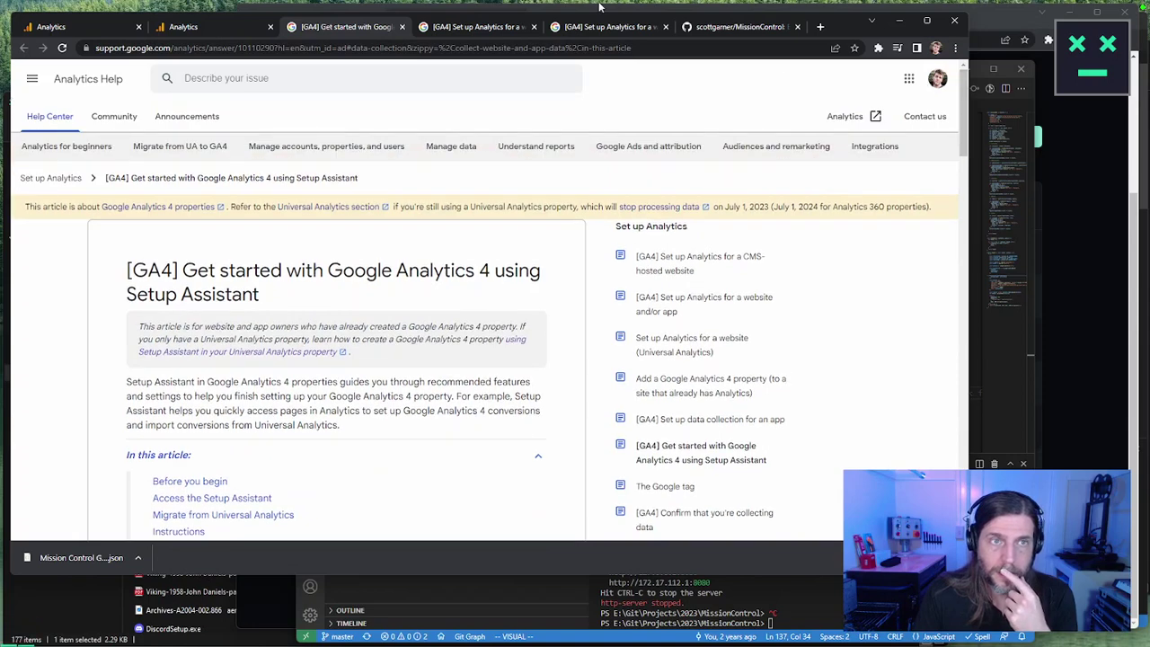
pyautogui.click(401, 26)
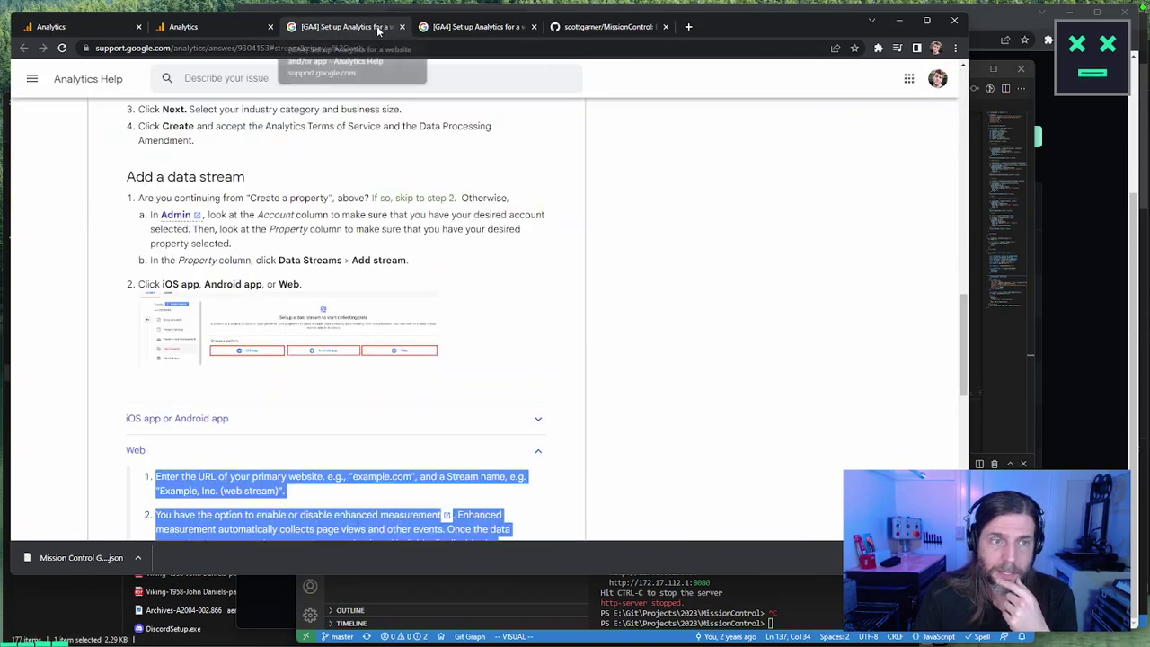
# - Skim both open "[GA4] Set up Analytics for a website and/or app" help articles and close them, leaving the MissionControl repository page open
pyautogui.scroll(-5, 597, 325)
pyautogui.scroll(5, 606, 326)
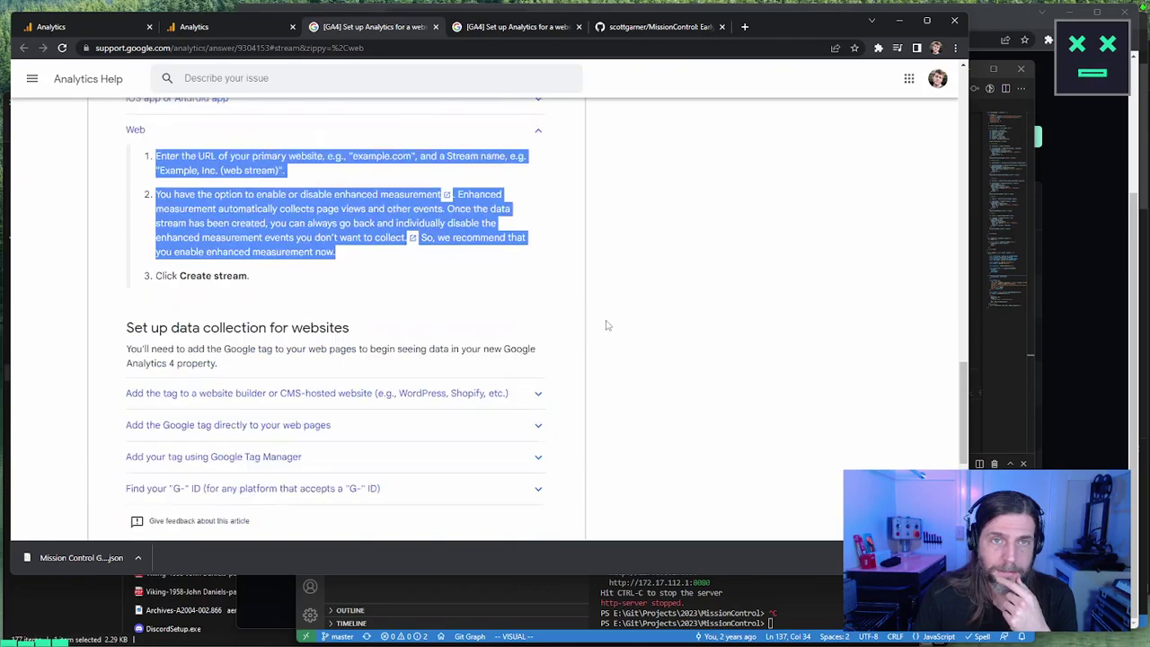
pyautogui.scroll(10, 606, 324)
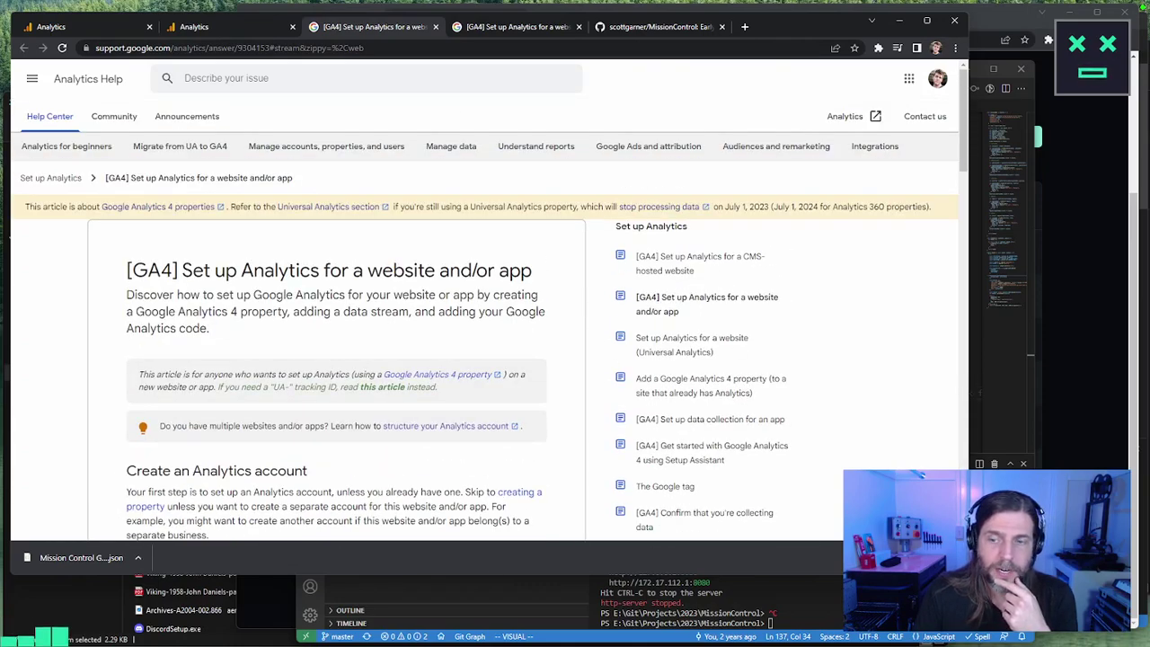
pyautogui.press('super+Up')
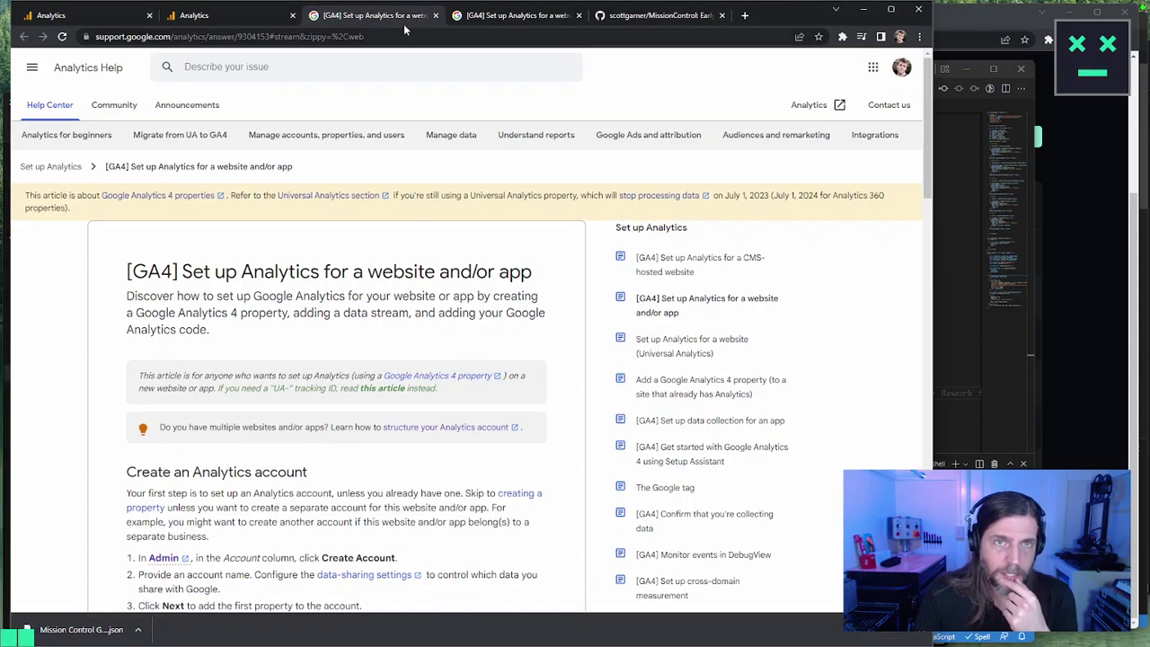
pyautogui.click(436, 16)
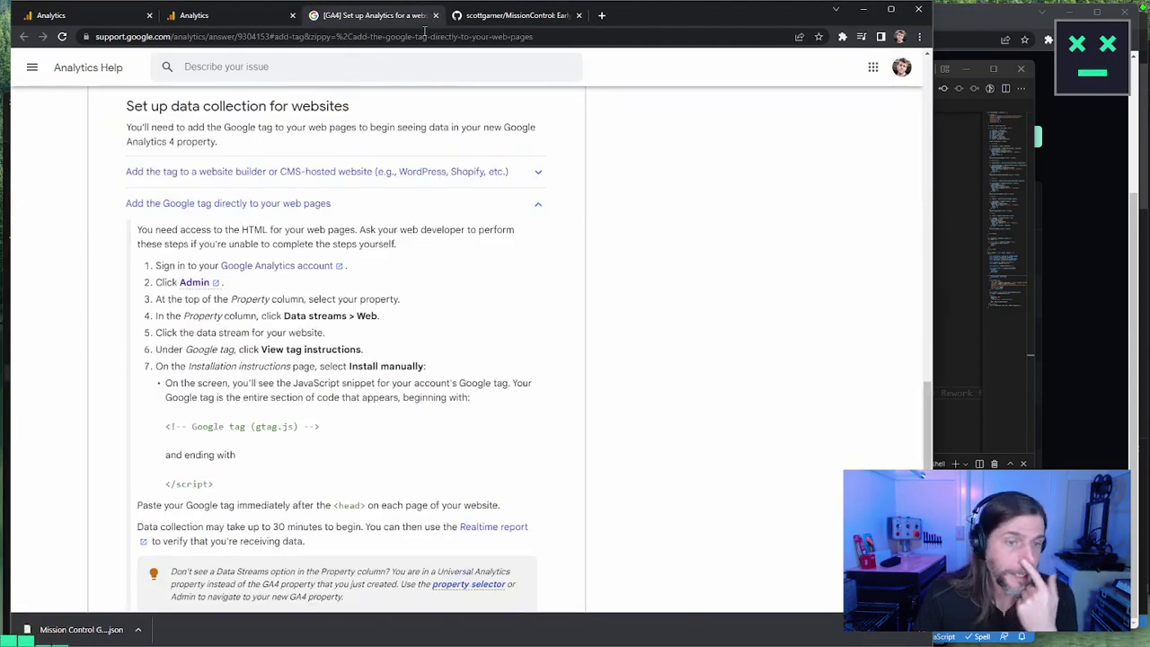
pyautogui.scroll(-3, 474, 296)
pyautogui.click(436, 15)
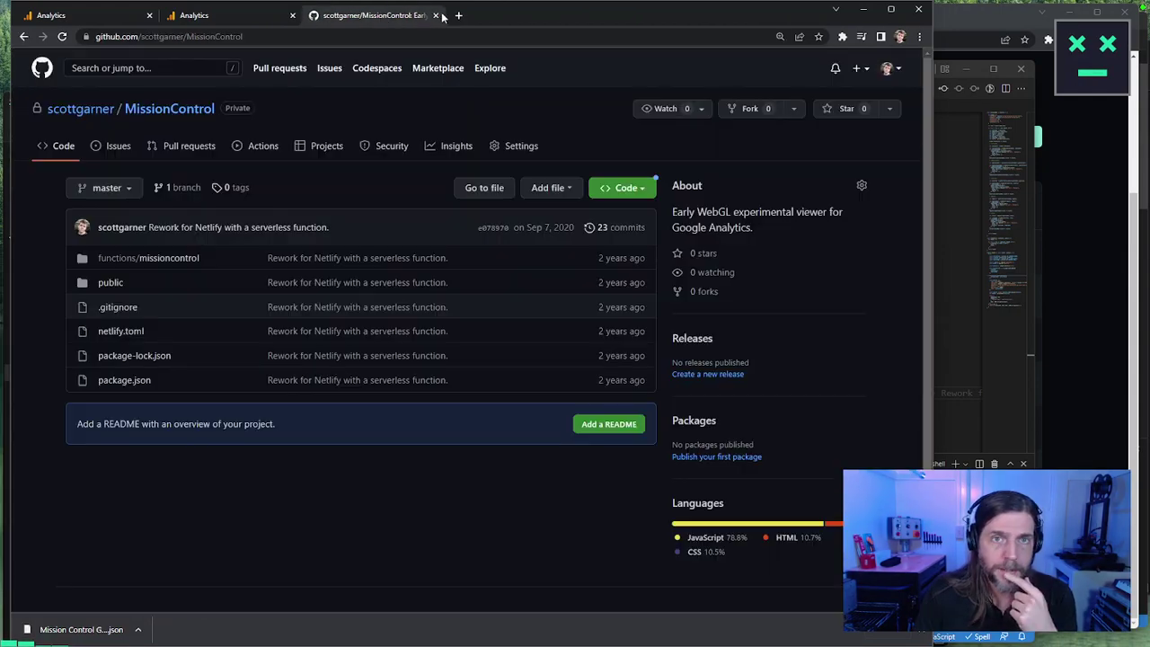
pyautogui.moveTo(498, 4); pyautogui.dragTo(539, 86)
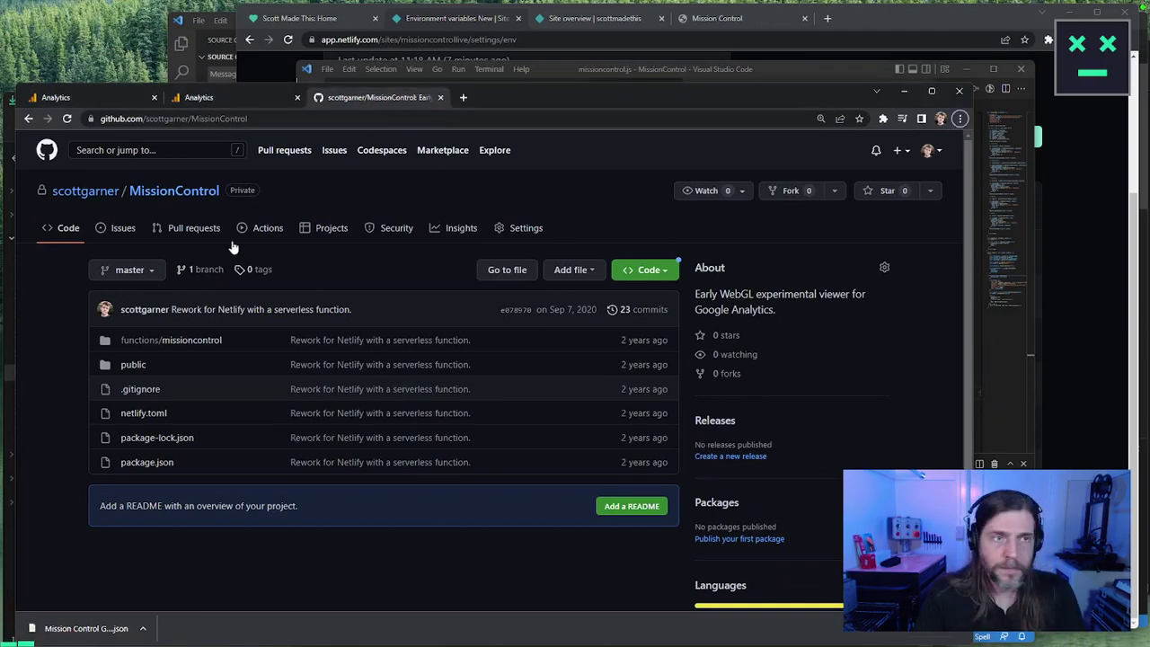
# - Switch to the browser window with the Google Cloud service account, widen it and look through its open tabs
pyautogui.hotkey('alt', 'Tab')
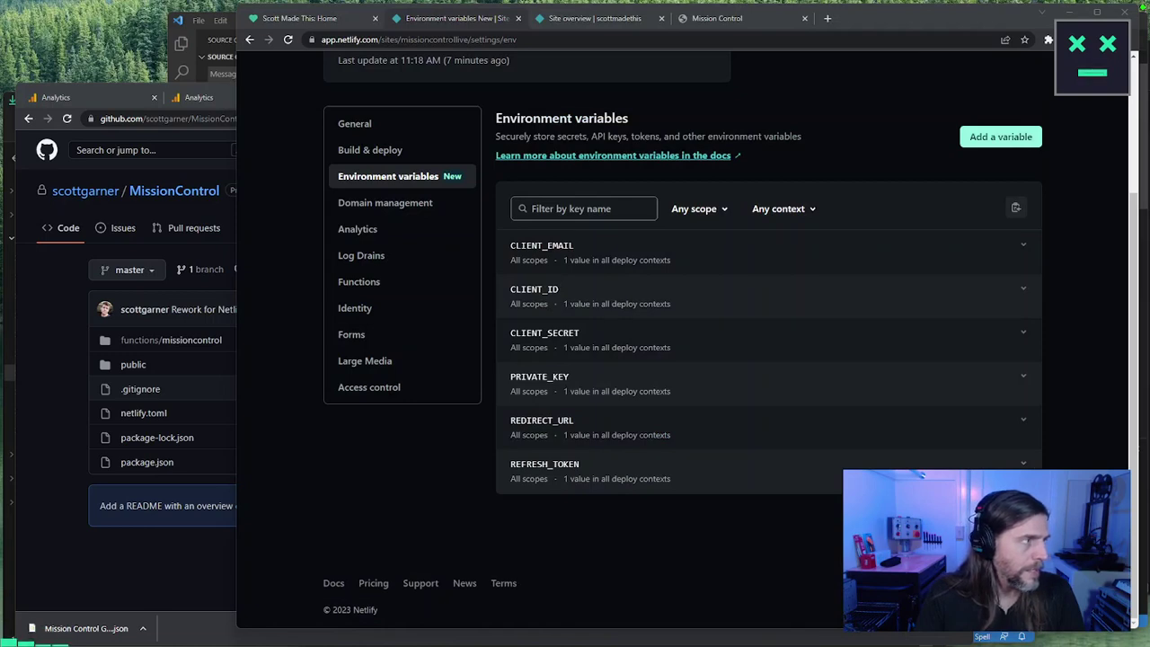
pyautogui.hotkey('alt', 'Tab')
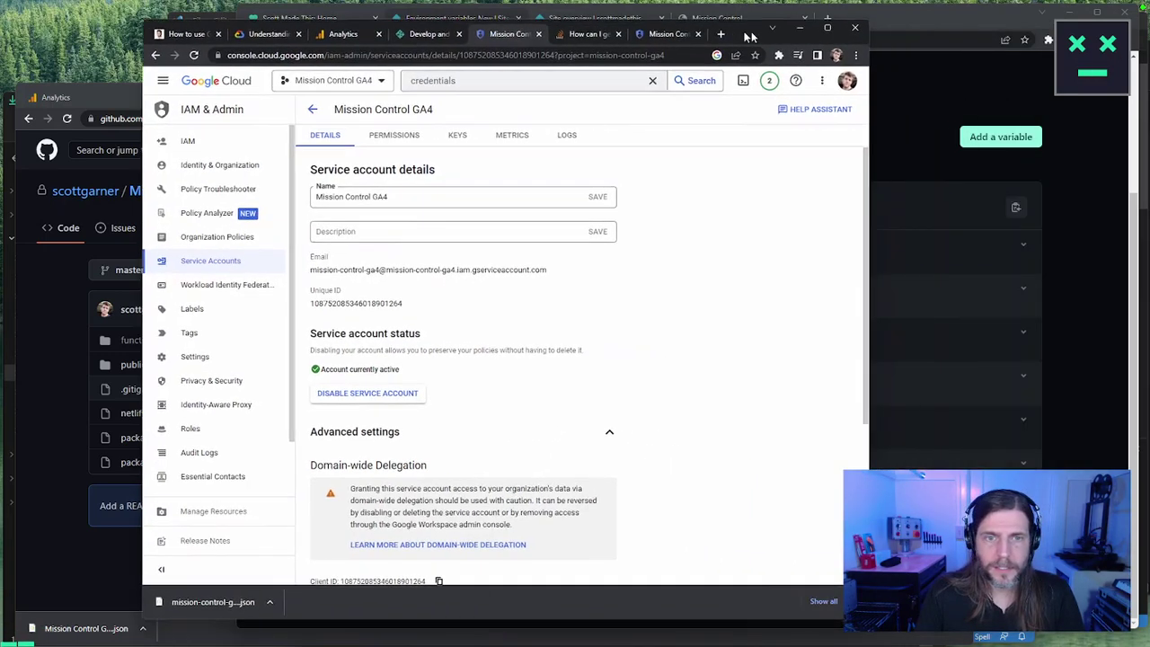
pyautogui.moveTo(750, 36); pyautogui.dragTo(618, 28)
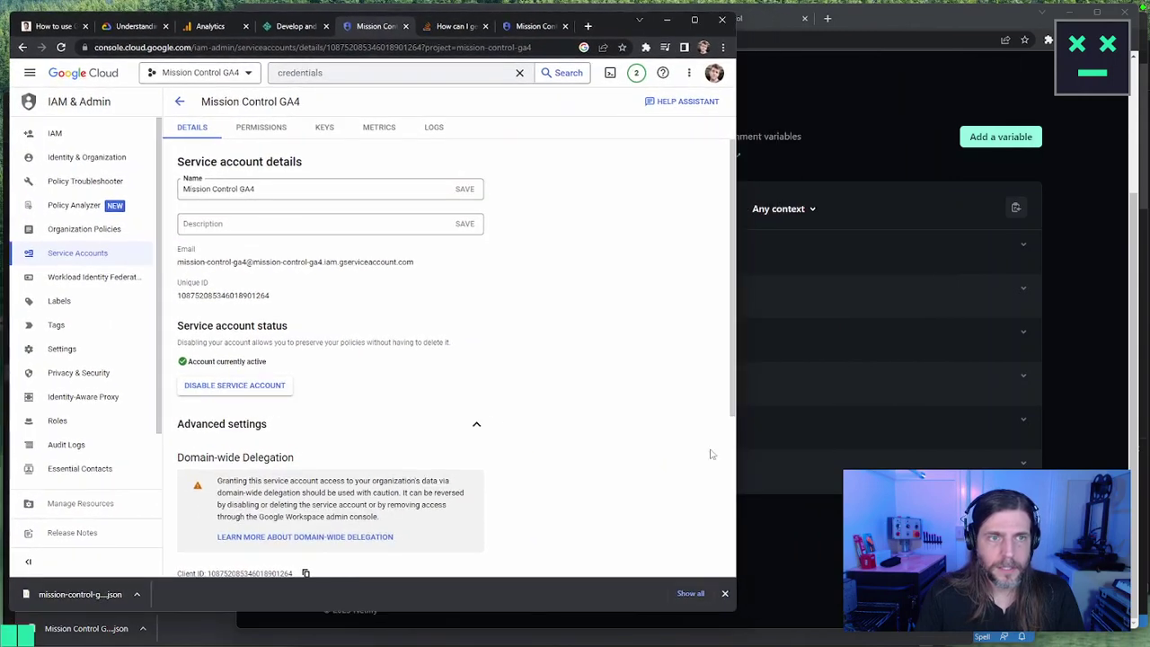
pyautogui.moveTo(733, 610); pyautogui.dragTo(1019, 627)
pyautogui.scroll(-1, 580, 315)
pyautogui.scroll(-2, 580, 315)
pyautogui.click(436, 26)
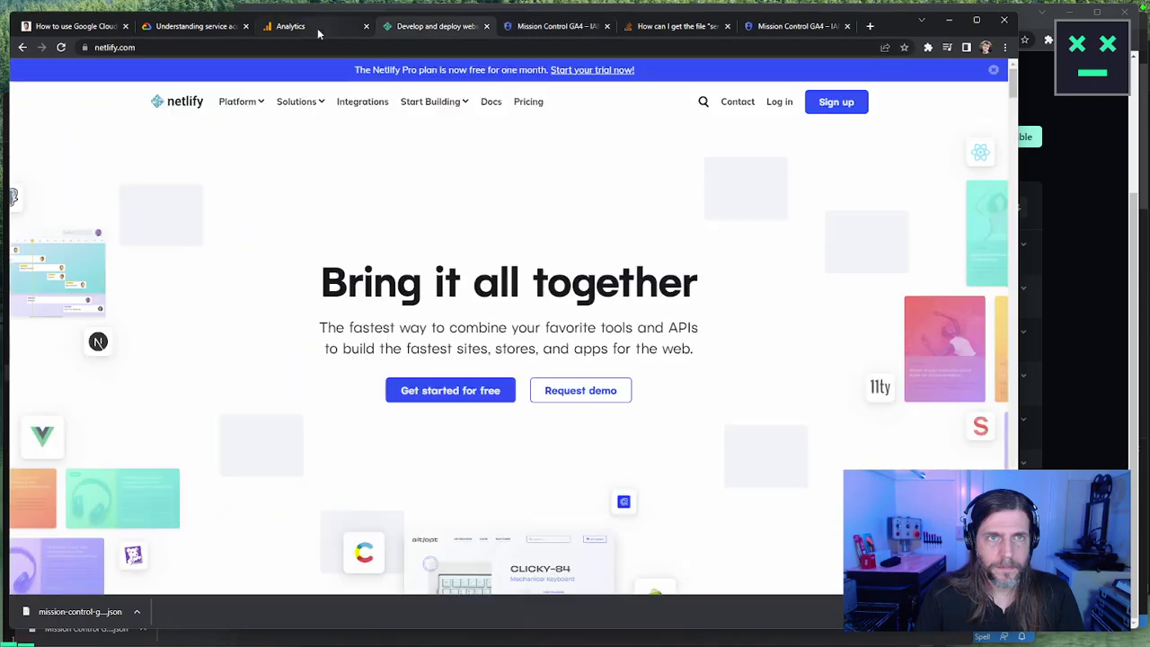
pyautogui.click(290, 26)
pyautogui.click(196, 26)
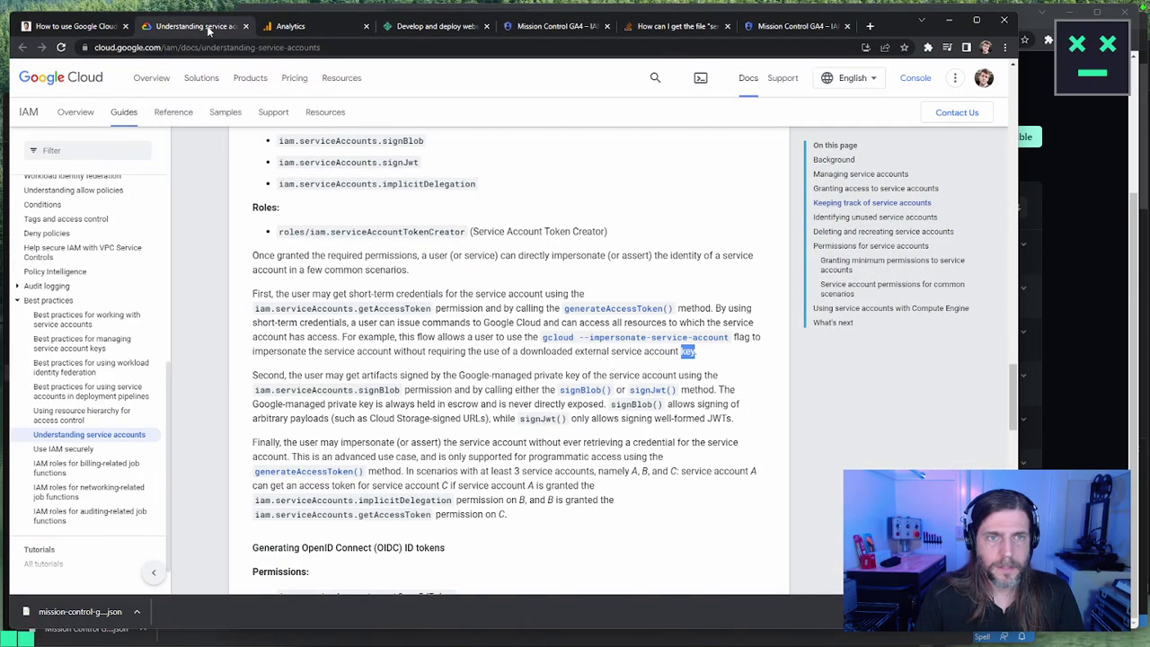
pyautogui.click(773, 26)
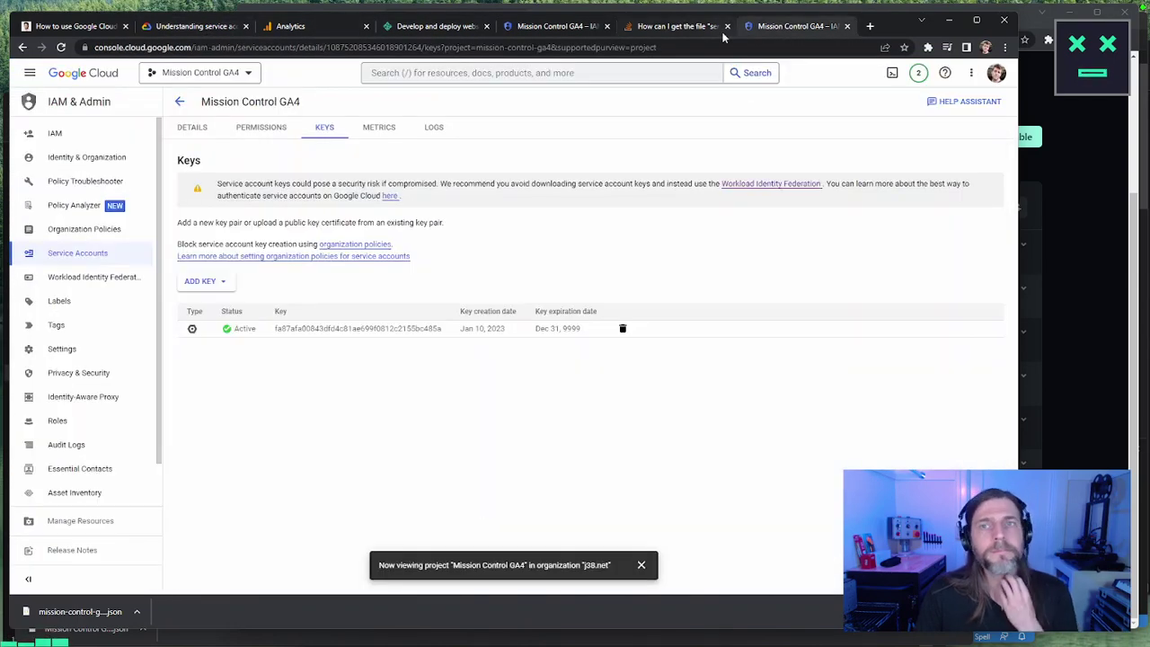
# - Close the Google Cloud, Stack Overflow, Netlify, Analytics and service accounts documentation tabs, keeping only the Google Cloud Platform from Netlify blog article
pyautogui.click(848, 26)
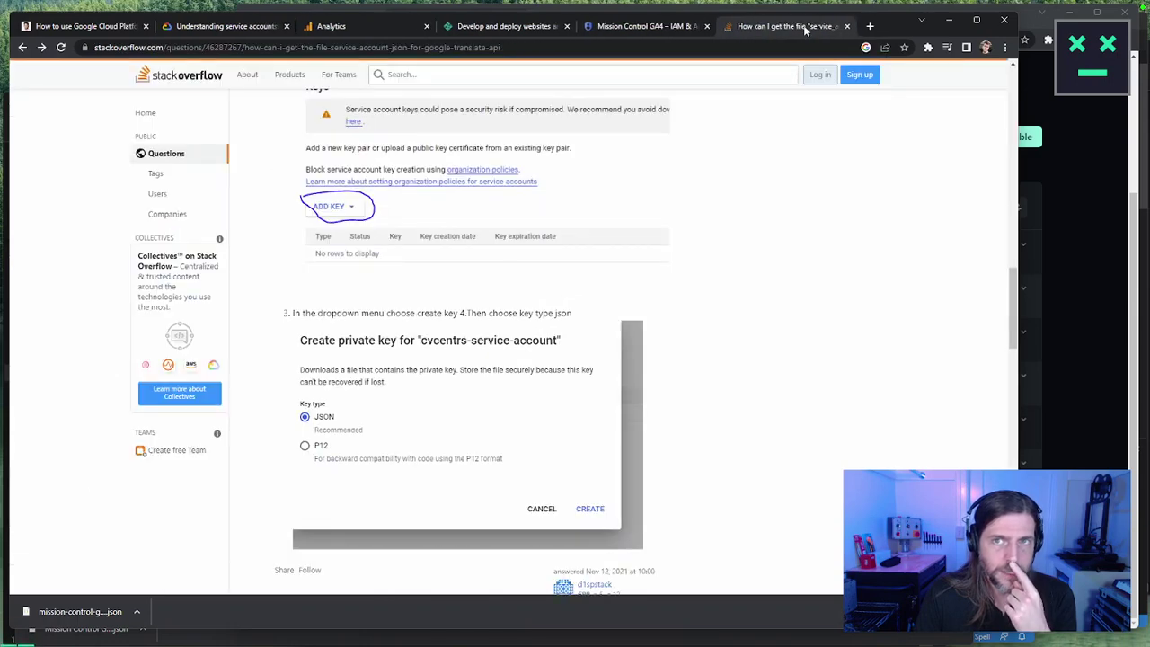
pyautogui.click(845, 26)
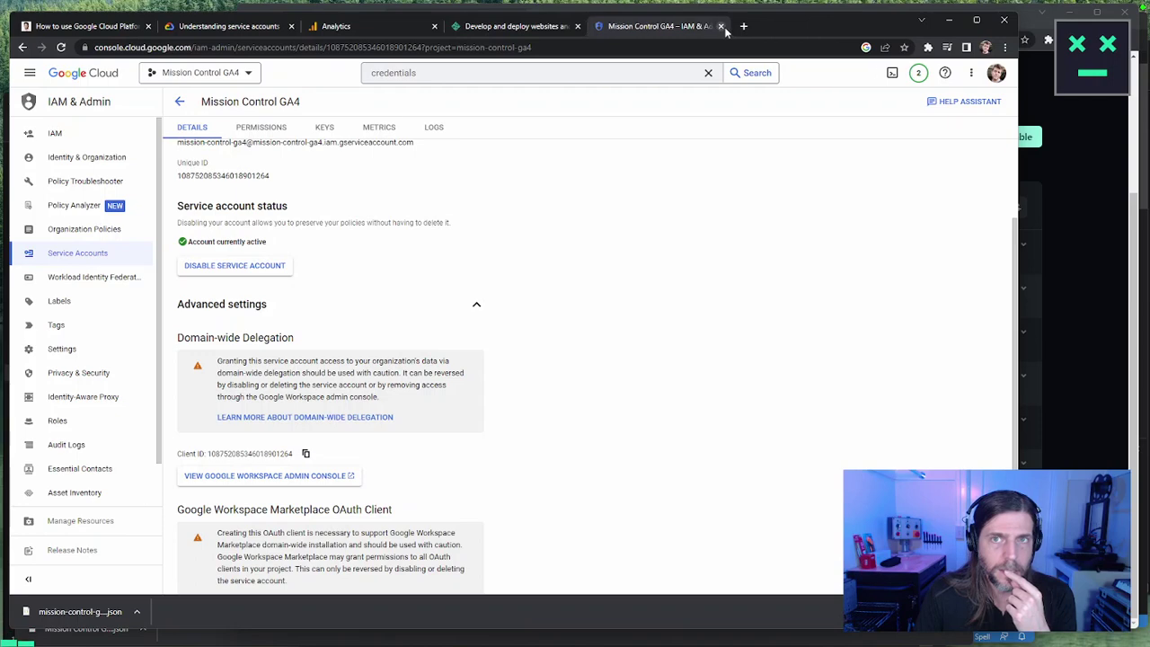
pyautogui.scroll(3, 879, 373)
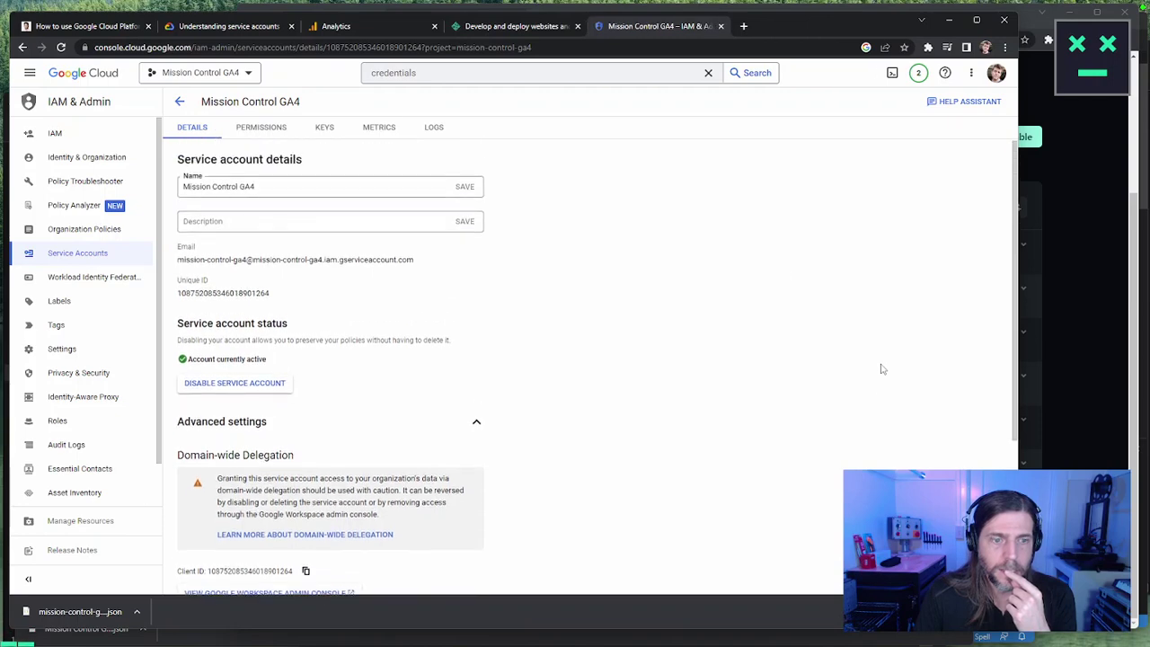
pyautogui.click(720, 26)
pyautogui.click(577, 26)
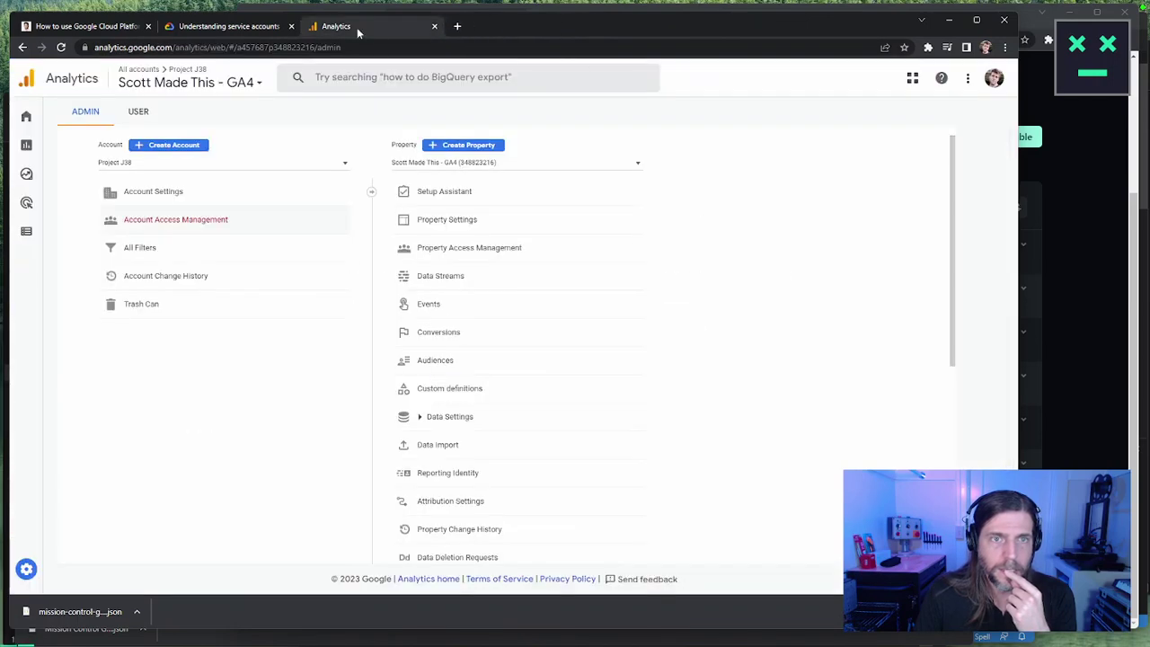
pyautogui.hotkey('ctrl', 'w')
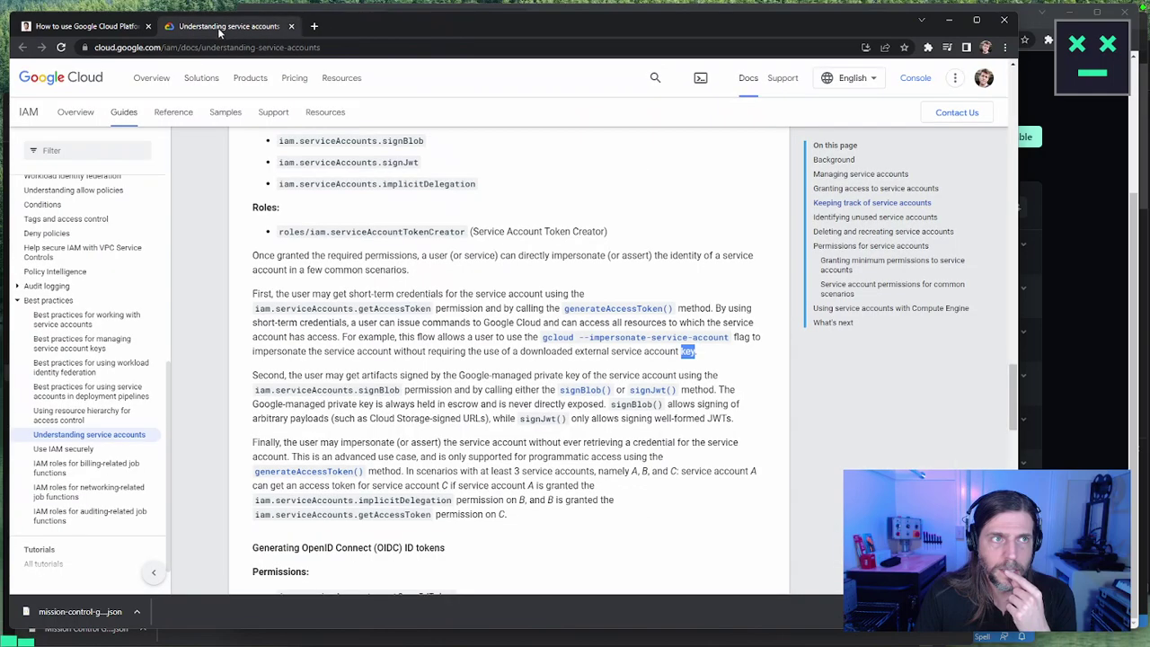
pyautogui.click(291, 26)
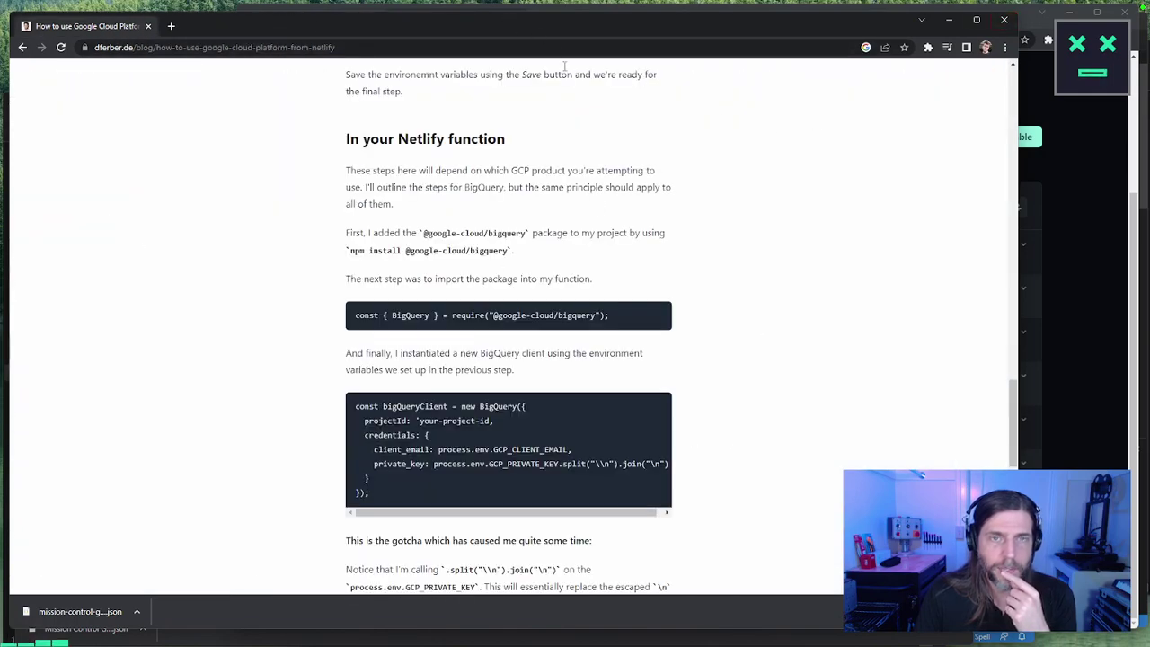
pyautogui.doubleClick(514, 16)
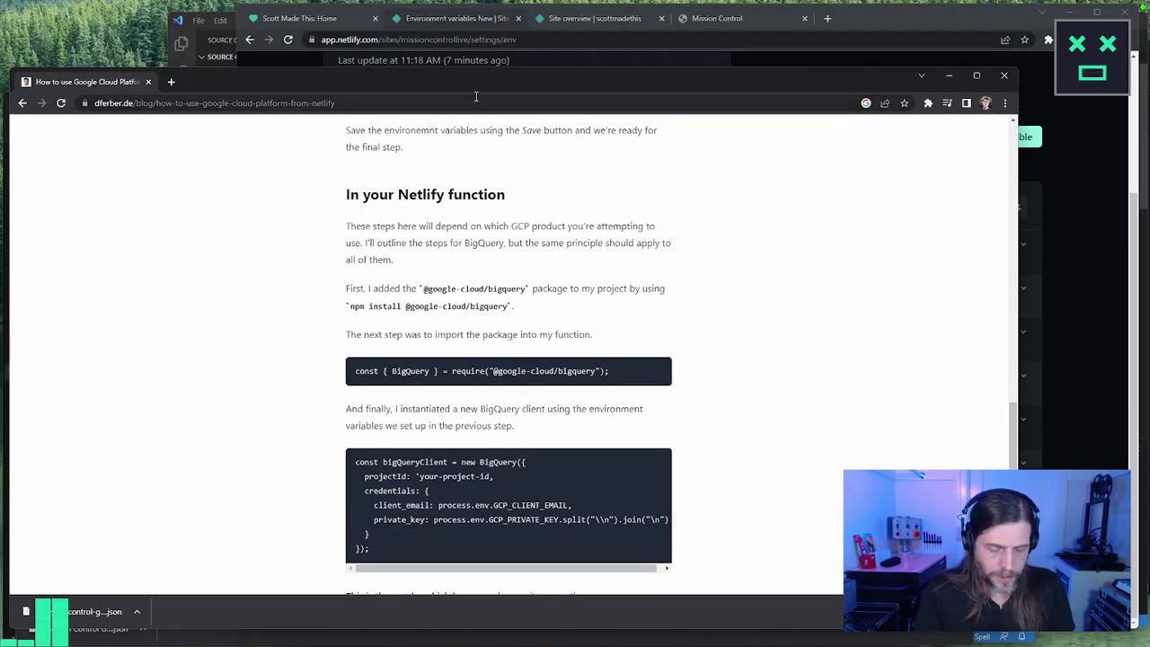
# - Search the web for "google analytics data api" in a new tab and open the Analytics Data API Overview
pyautogui.hotkey('ctrl', 't')
pyautogui.write('go')
pyautogui.press('BackSpace')
pyautogui.press('BackSpace')
pyautogui.press('BackSpace')
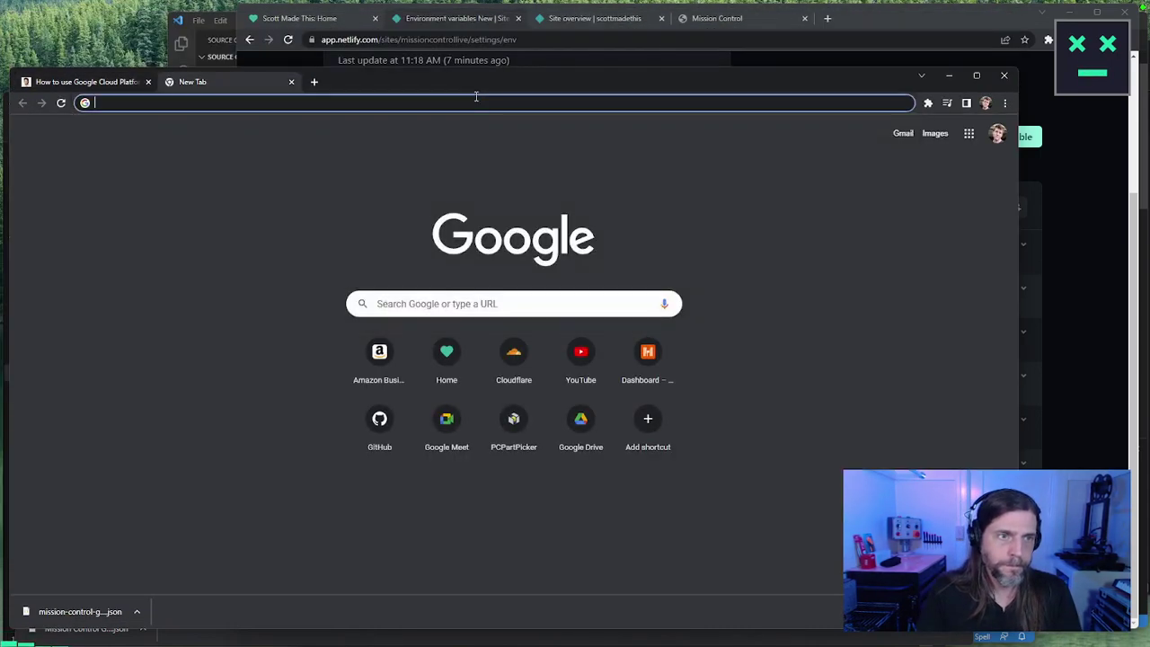
pyautogui.write('google analy')
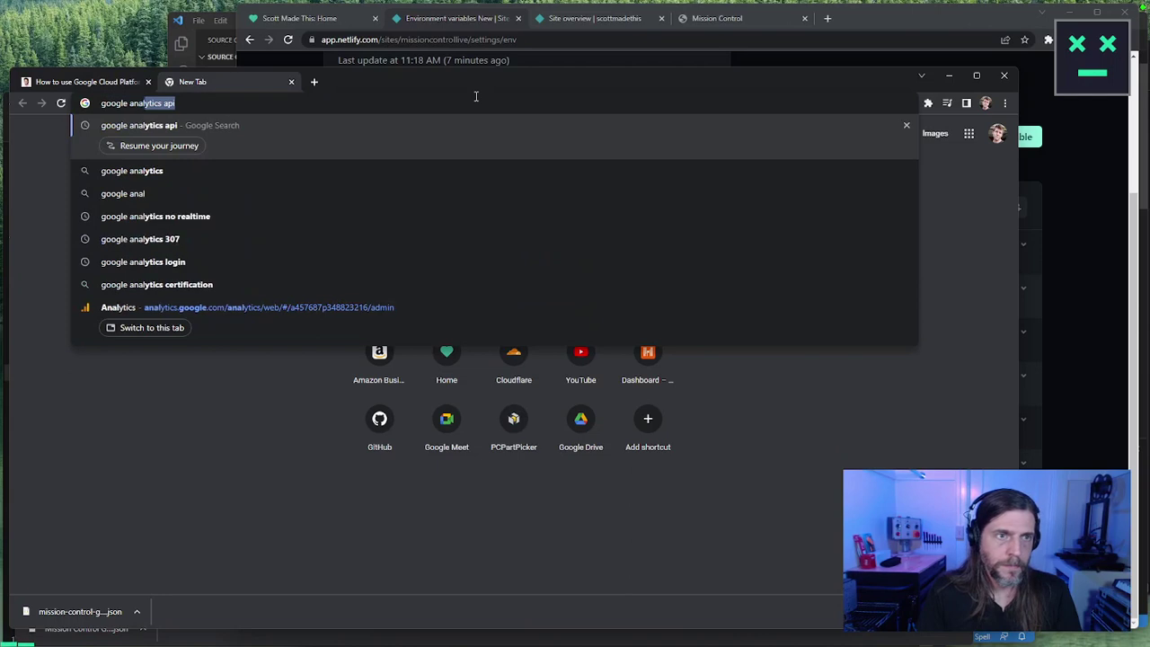
pyautogui.write('tics data api')
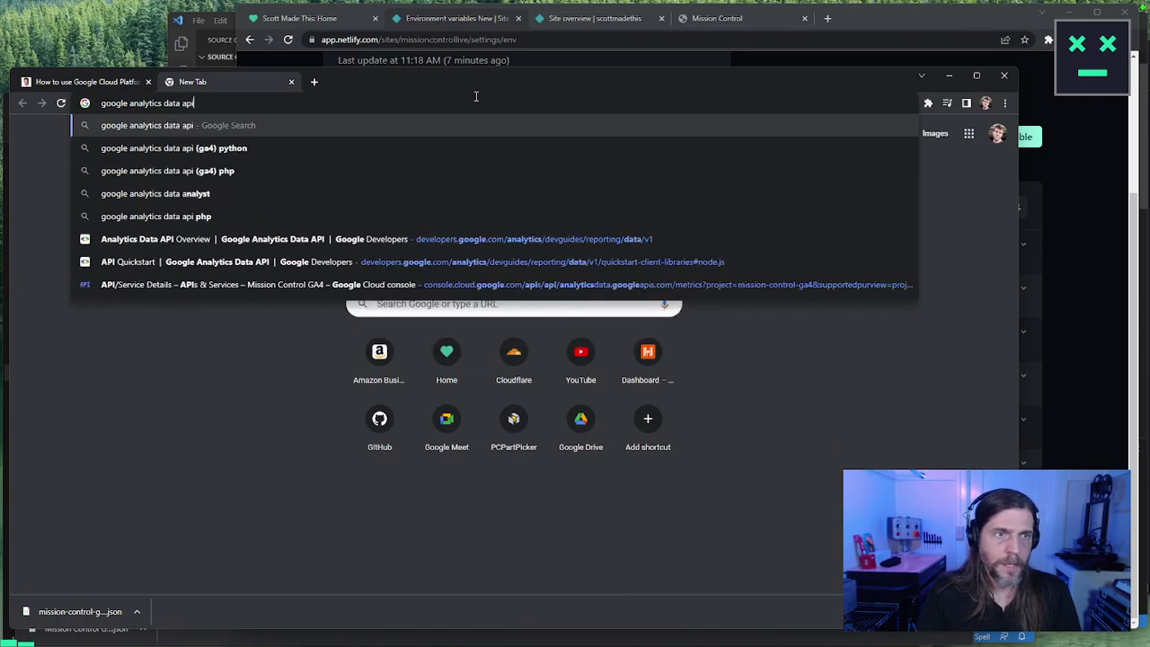
pyautogui.press('Return')
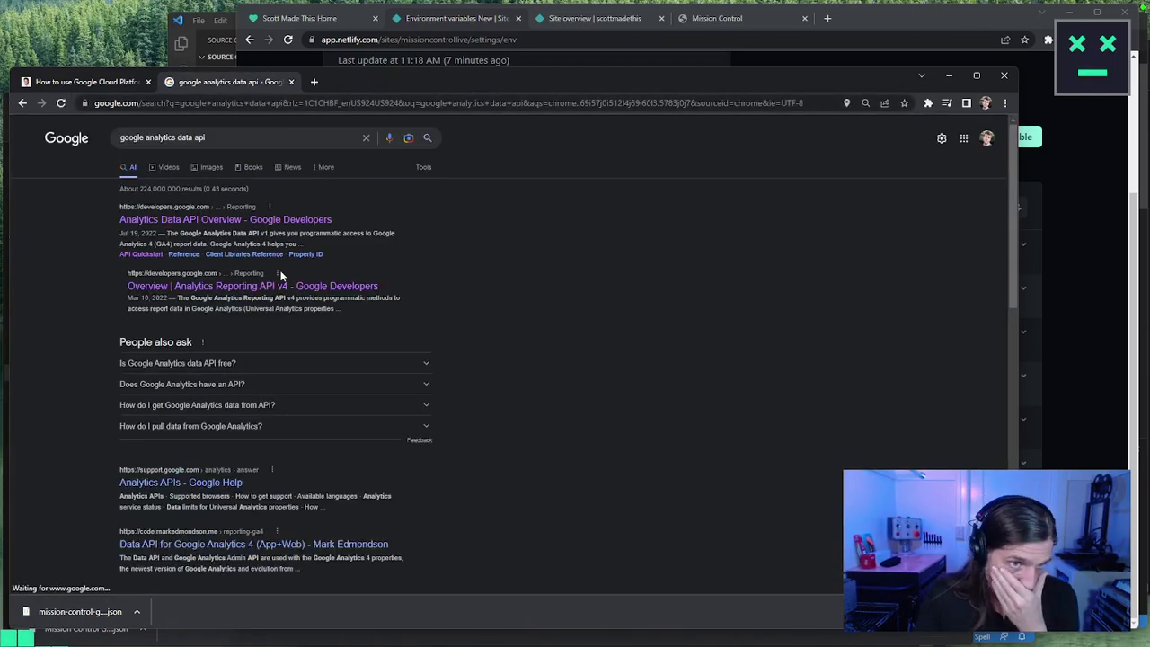
pyautogui.click(189, 222)
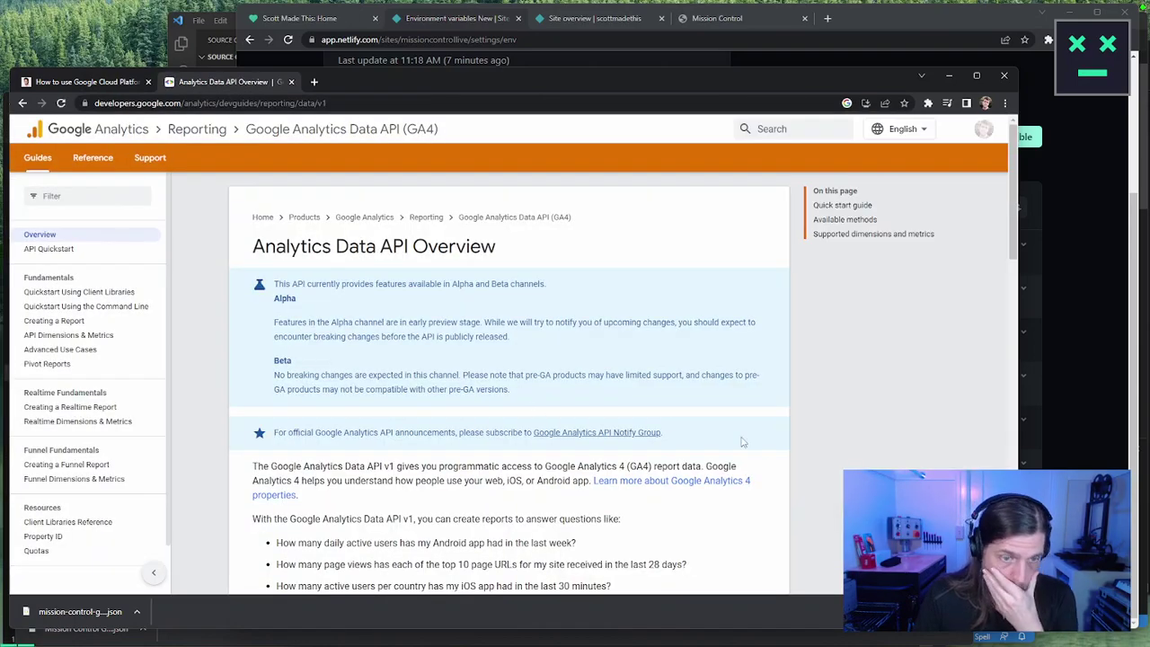
# - Open the quick start using client libraries from the overview and examine its Node.js sample for making an API call
pyautogui.scroll(-15, 753, 442)
pyautogui.scroll(10, 753, 443)
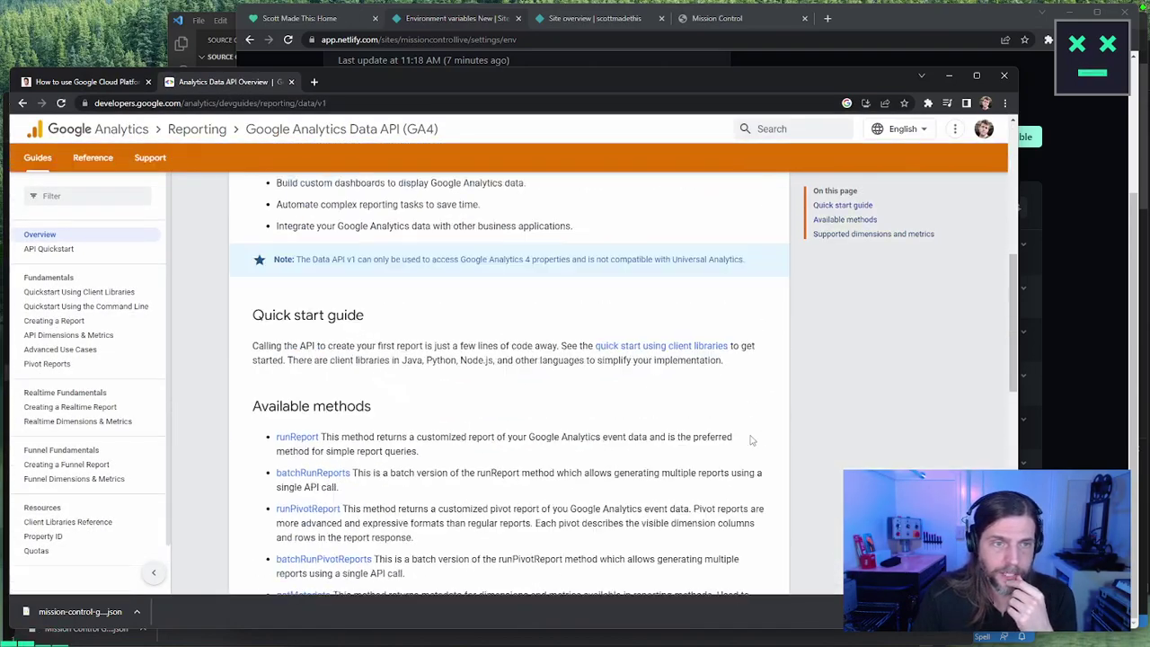
pyautogui.click(663, 378)
pyautogui.scroll(-7, 788, 472)
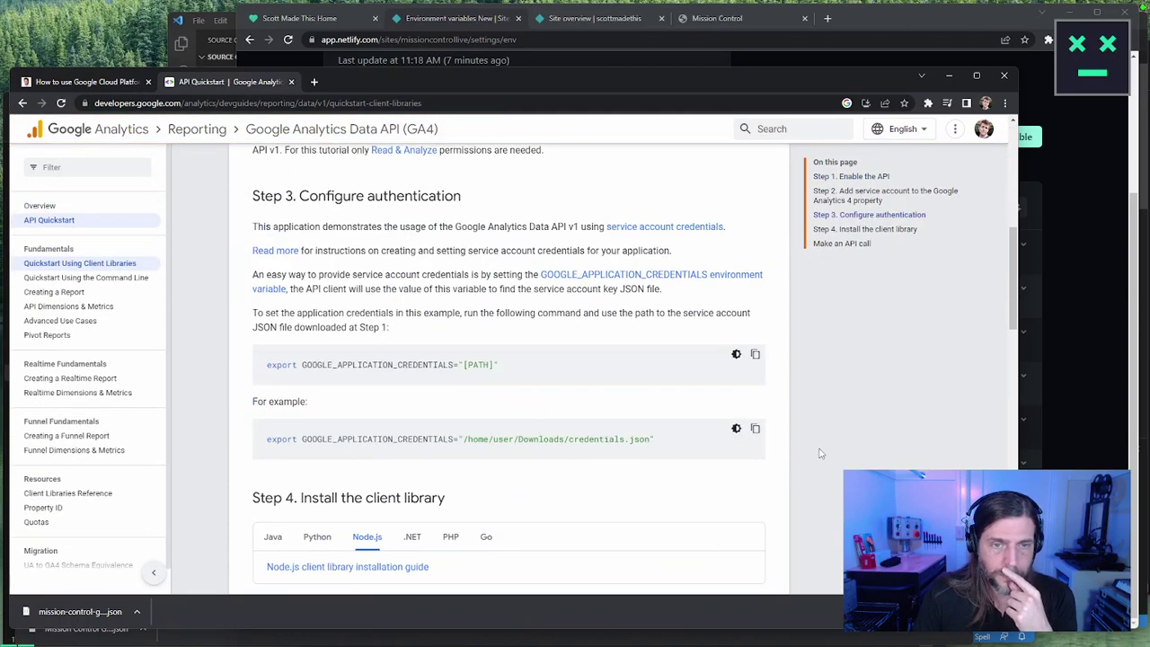
pyautogui.scroll(-5, 819, 454)
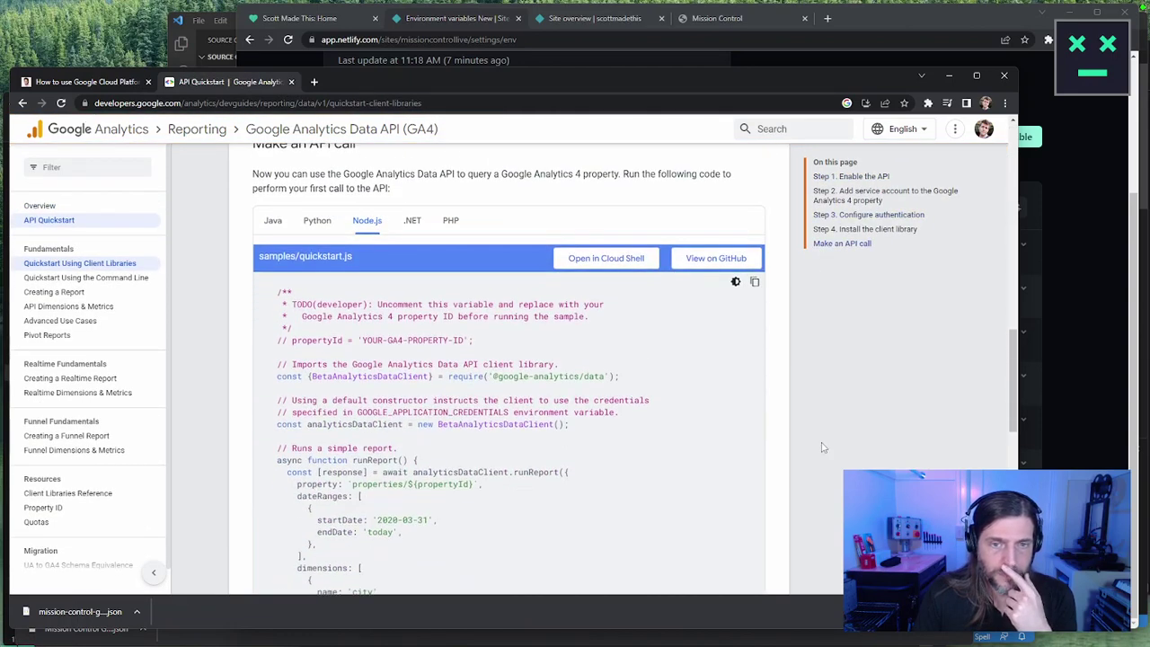
pyautogui.scroll(-1, 821, 447)
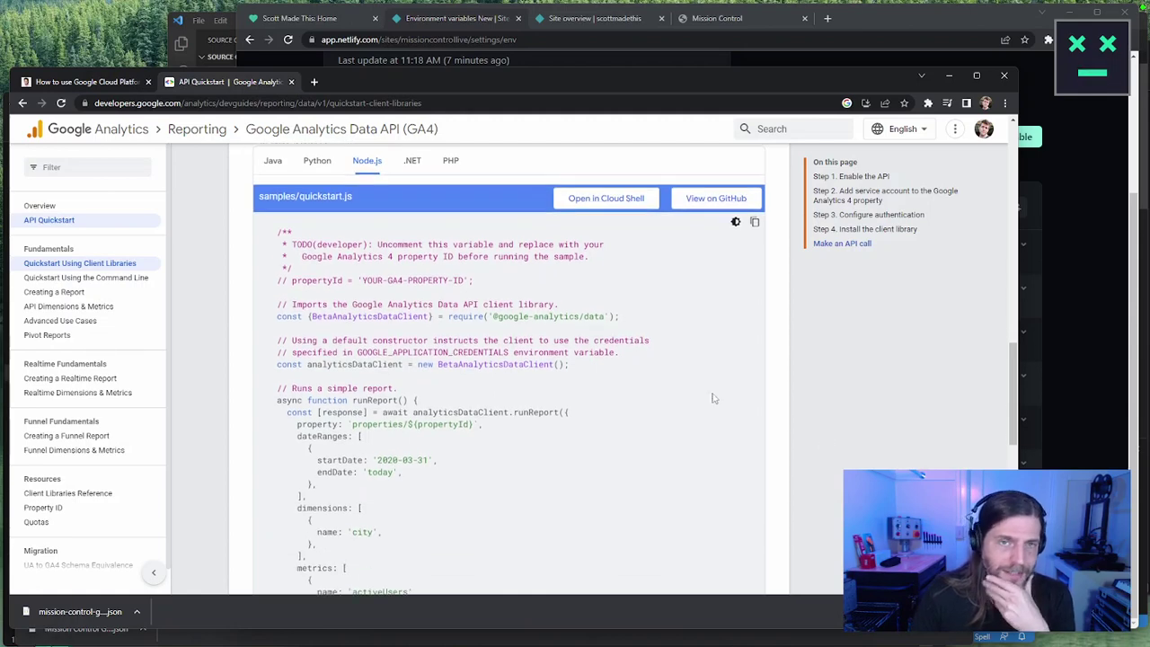
# - Enlarge the browser window and review the quickstart's service account and authentication configuration steps
pyautogui.moveTo(542, 86); pyautogui.dragTo(544, 24)
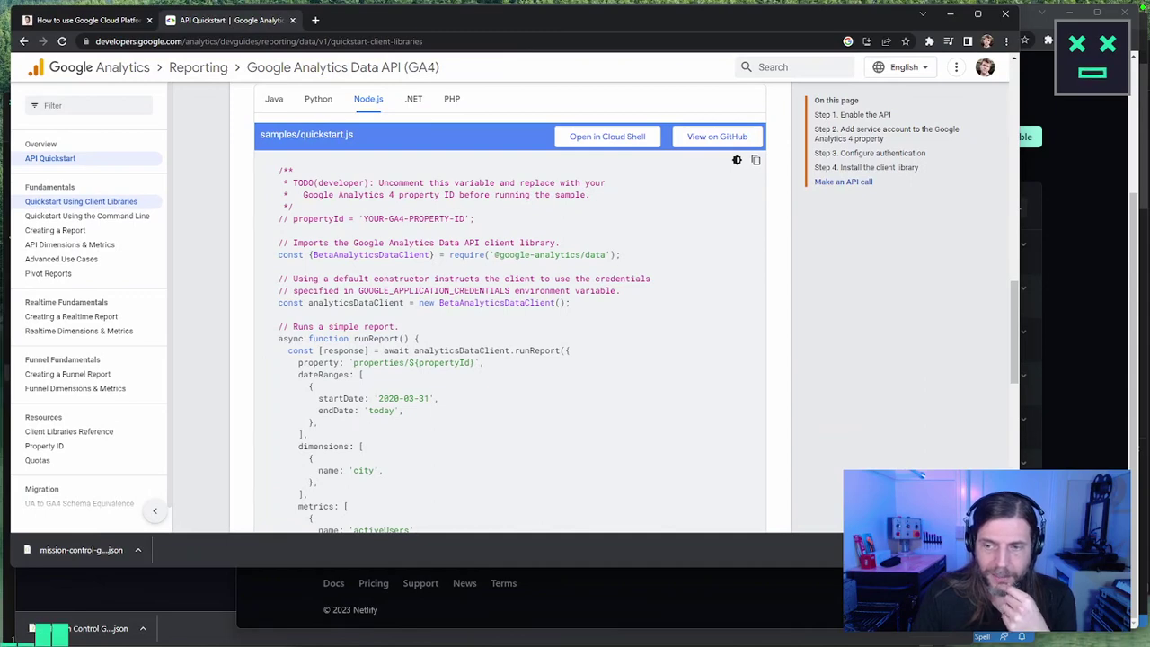
pyautogui.press('super+Up')
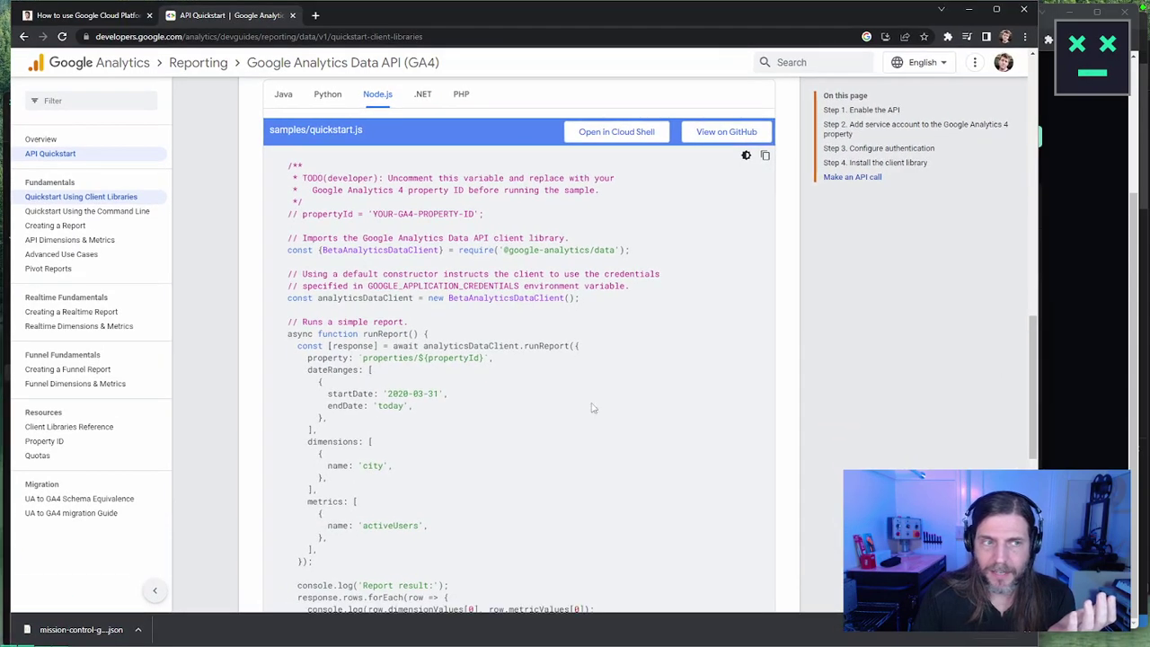
pyautogui.moveTo(1036, 373); pyautogui.dragTo(1034, 466)
pyautogui.scroll(5, 1033, 465)
pyautogui.scroll(5, 943, 142)
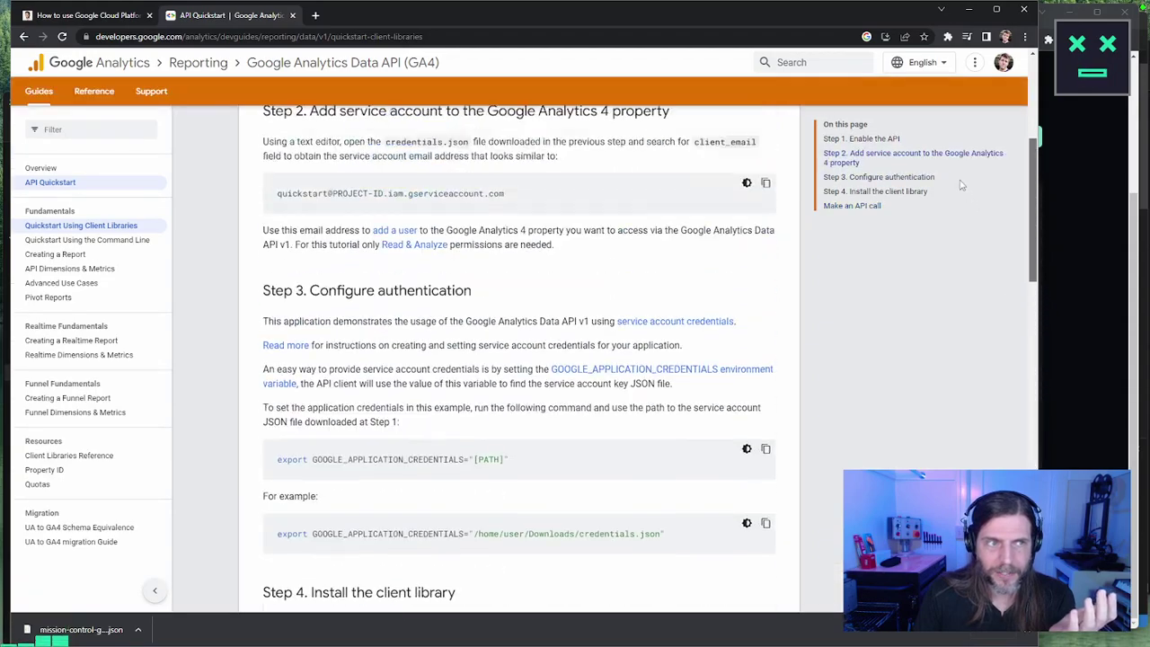
# - Review the quickstart from enabling the API through to the Node.js sample for making an API call
pyautogui.scroll(-5, 944, 142)
pyautogui.scroll(10, 944, 142)
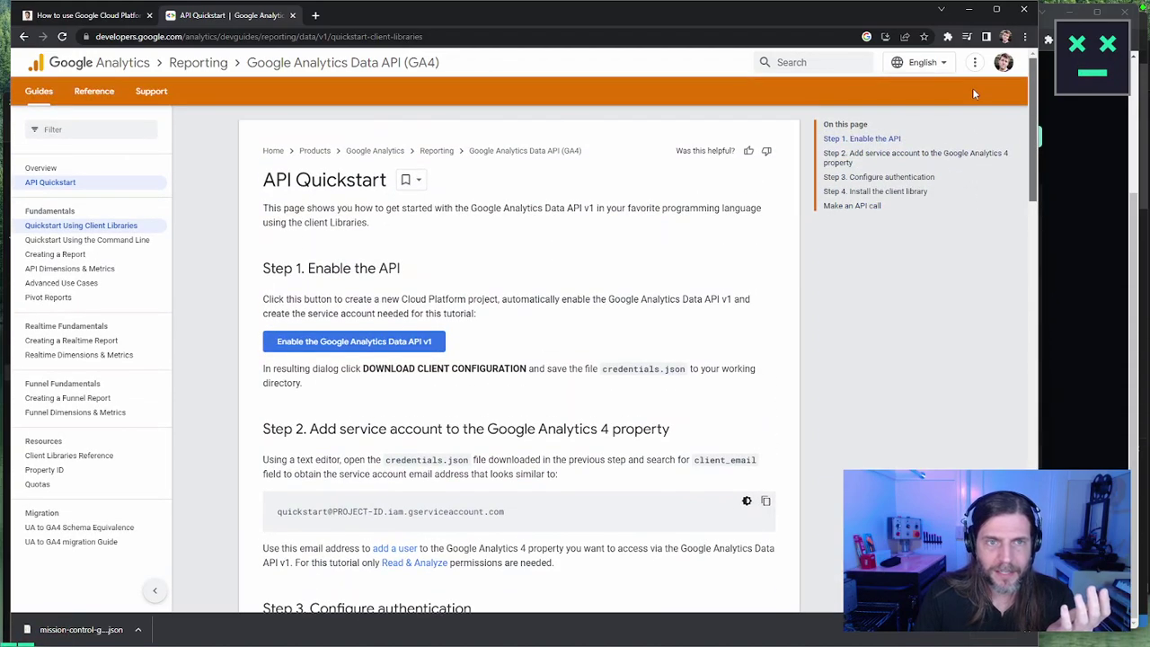
pyautogui.scroll(-3, 976, 190)
pyautogui.scroll(-6, 976, 191)
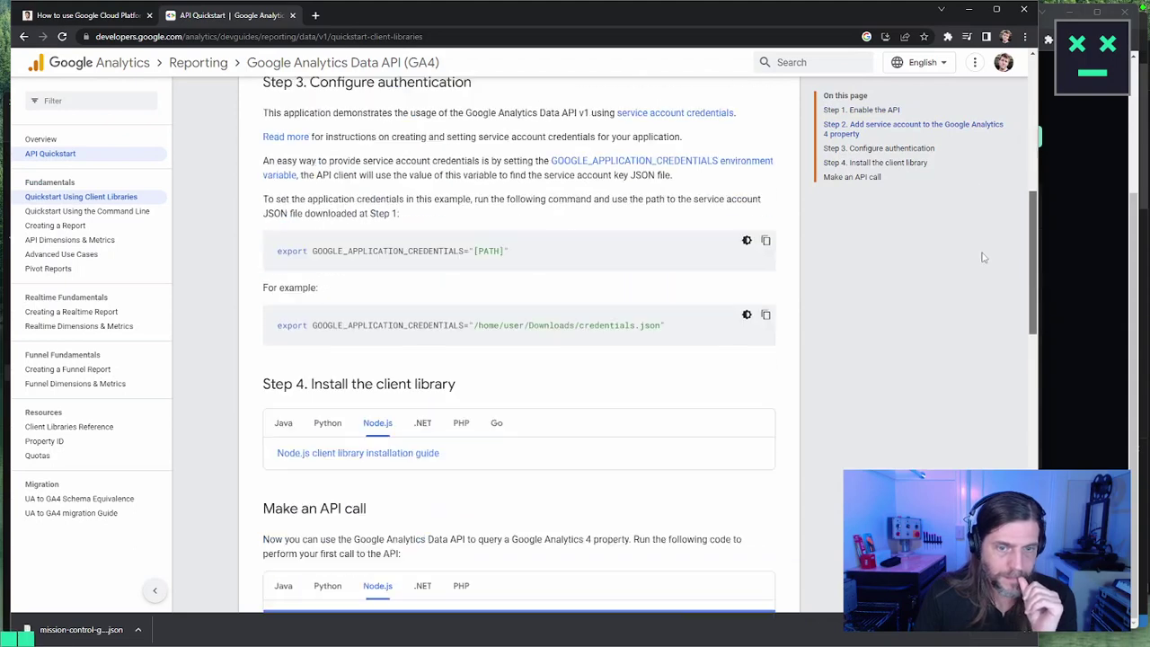
pyautogui.scroll(-3, 964, 339)
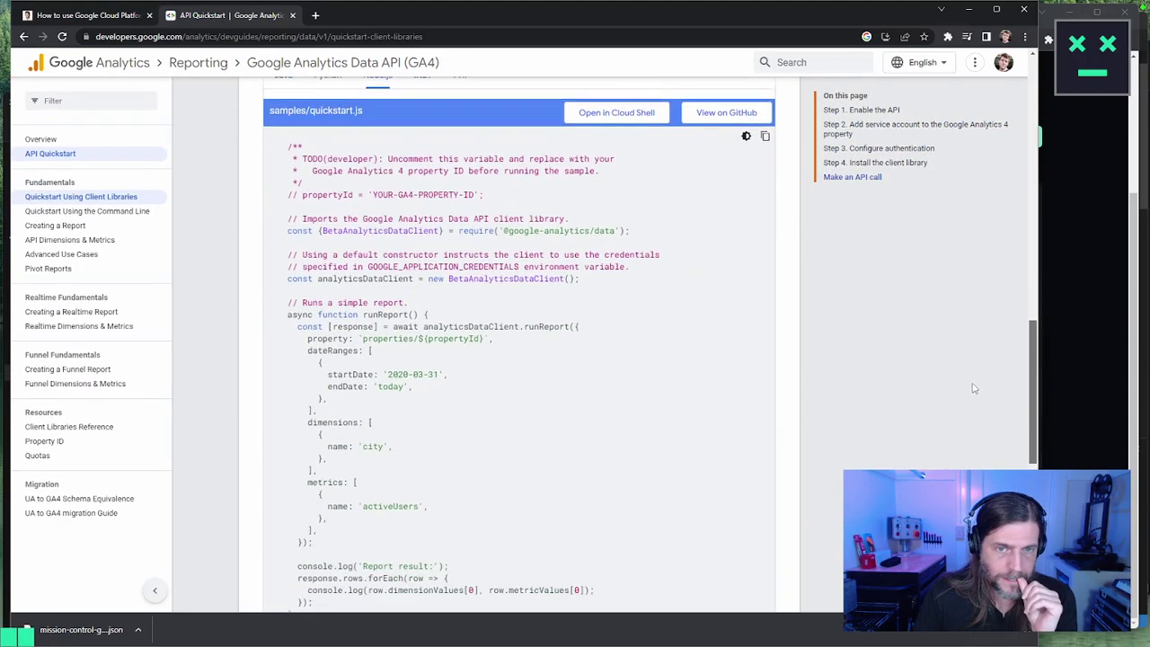
pyautogui.scroll(-1, 977, 379)
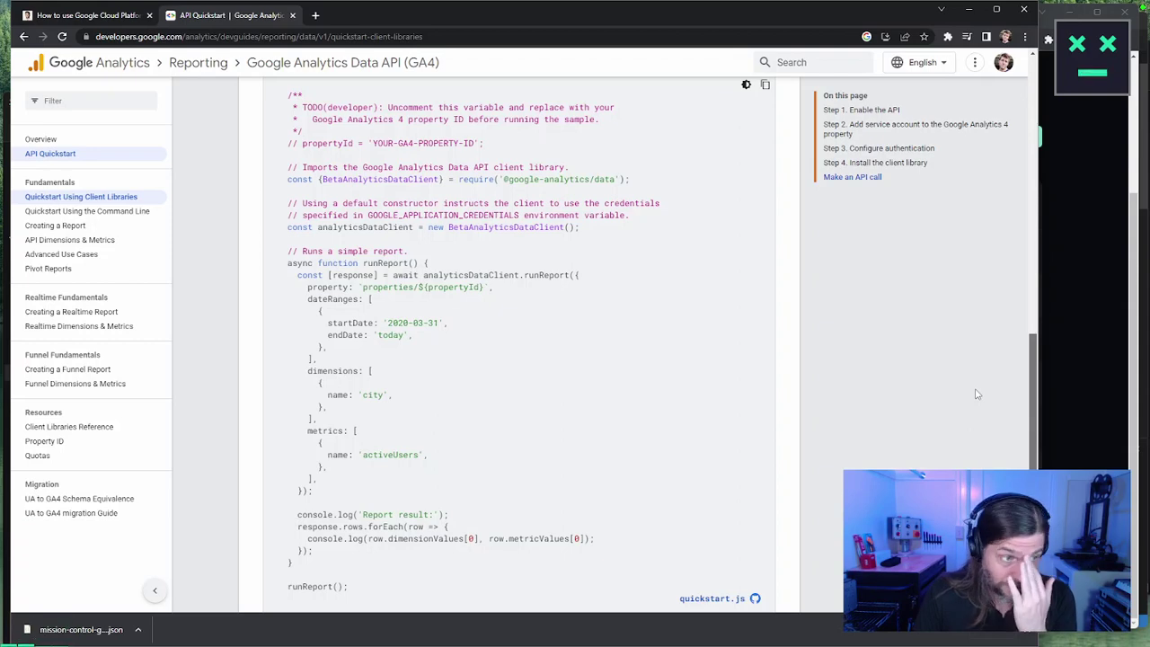
# - Search the web for "test netlify functions locally" in a new tab and open Netlify's "How to test serverless functions locally" article
pyautogui.hotkey('ctrl', 't')
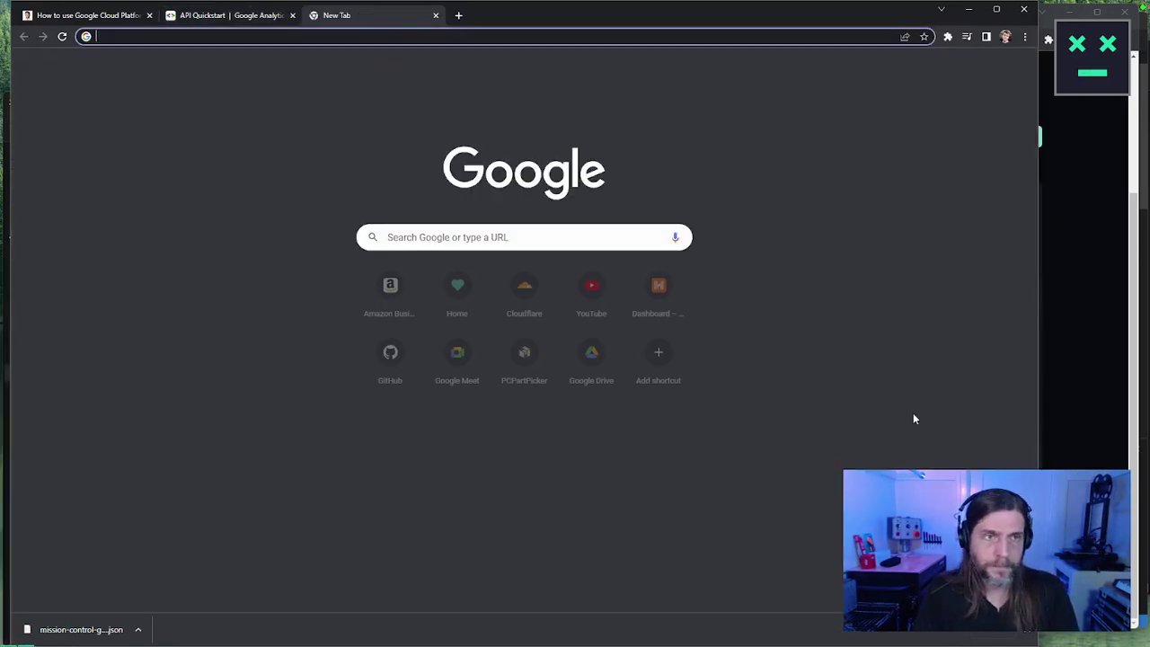
pyautogui.write('test netlify functions')
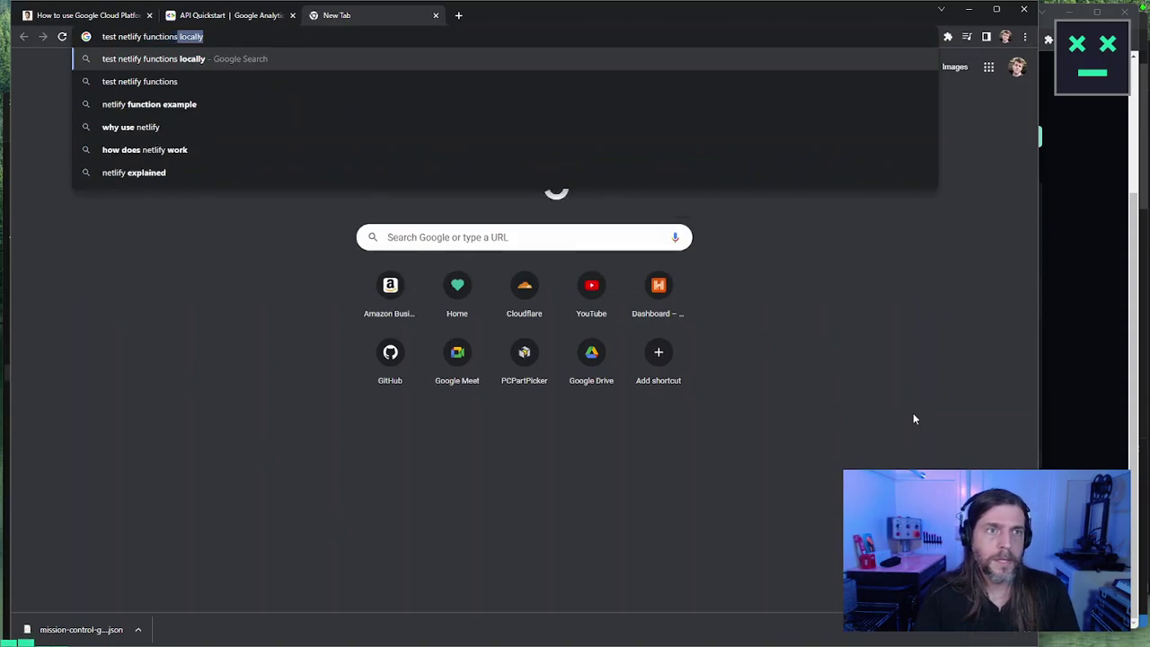
pyautogui.press('Return')
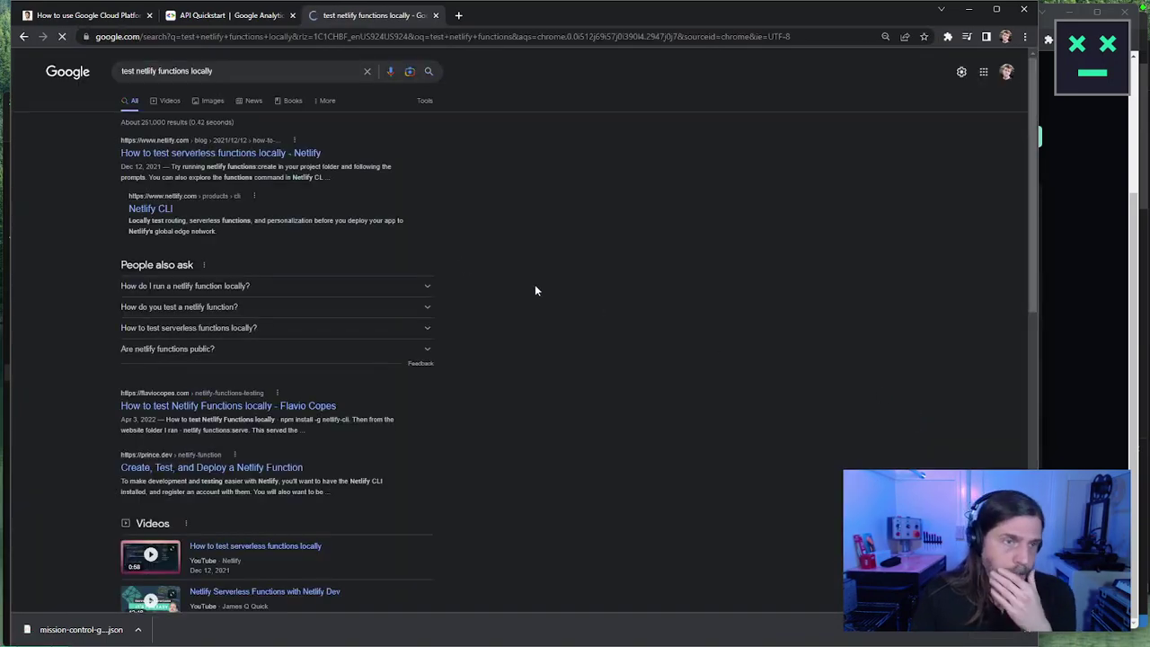
pyautogui.click(279, 153)
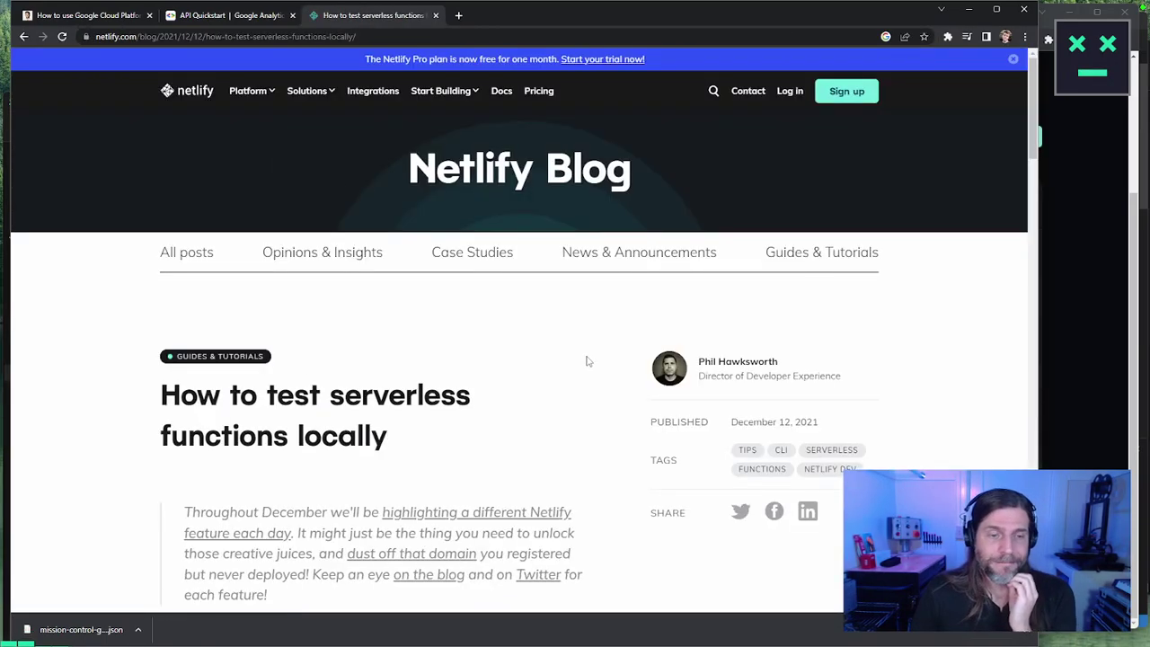
# - Read the article through its list of Netlify CLI function commands and copy functions:serve
pyautogui.scroll(-4, 588, 355)
pyautogui.scroll(-3, 597, 334)
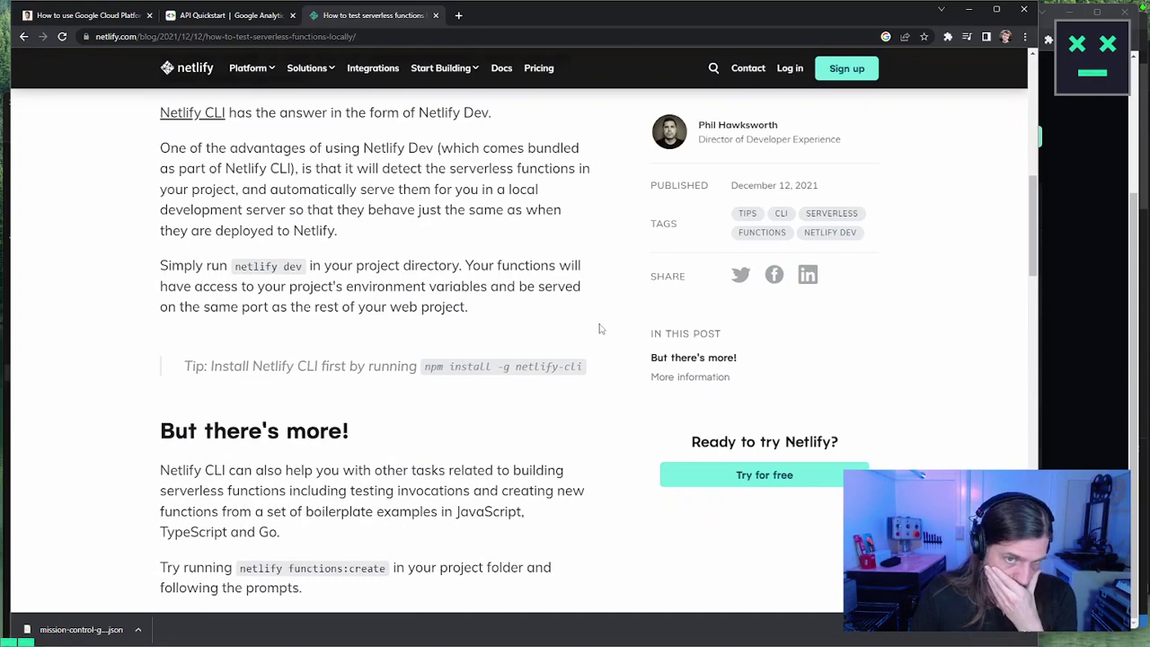
pyautogui.scroll(-3, 601, 329)
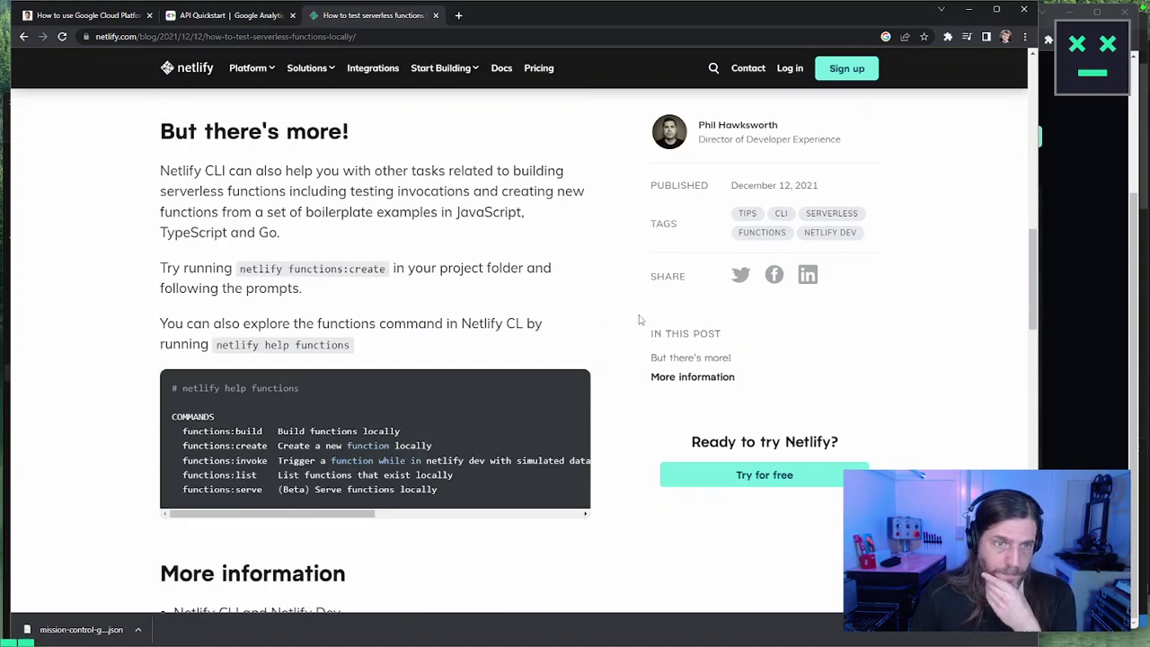
pyautogui.scroll(-3, 642, 316)
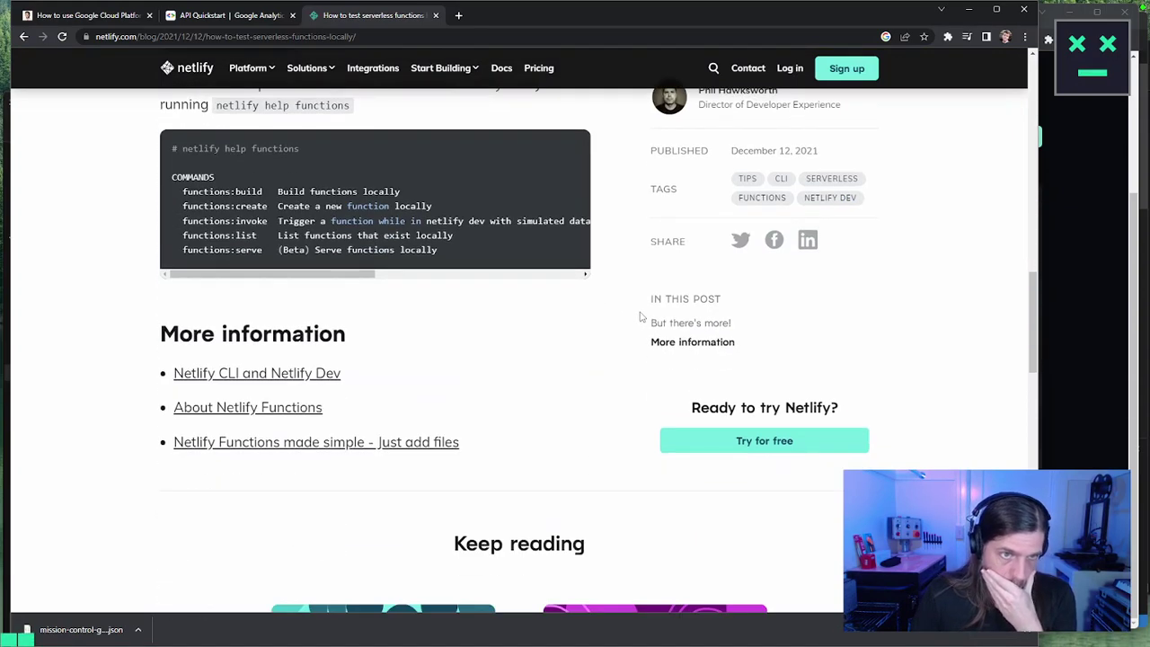
pyautogui.moveTo(266, 250); pyautogui.dragTo(162, 257)
pyautogui.hotkey('ctrl', 'c')
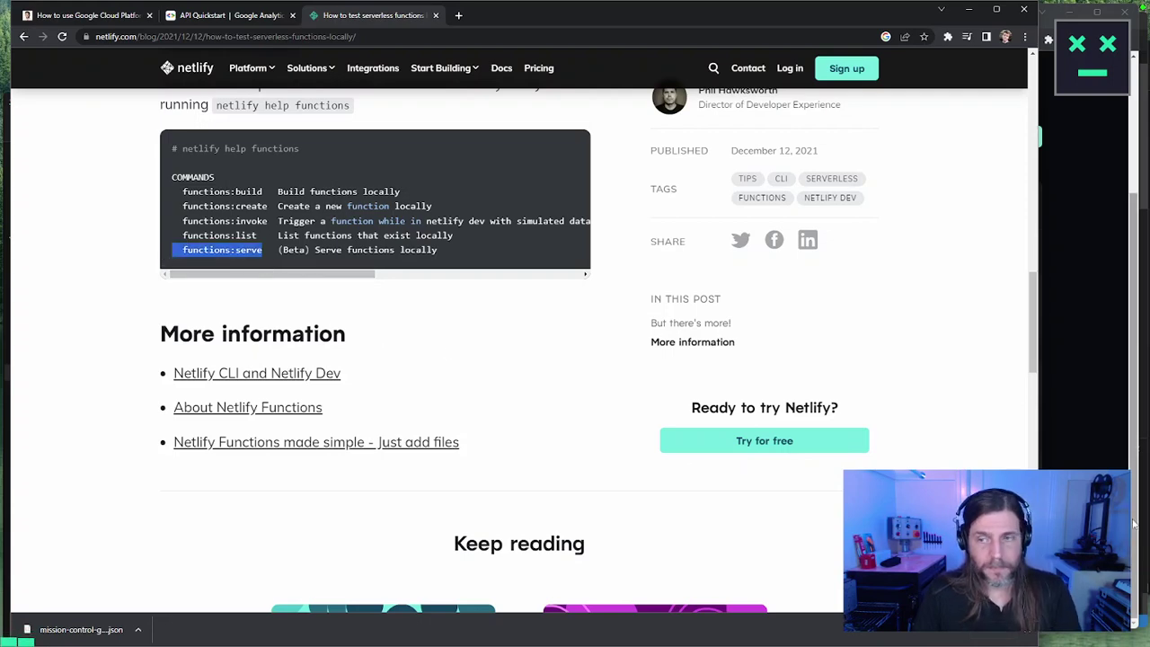
# - Switch to Visual Studio Code and try to run netlify functions:serve in the MissionControl project's terminal
pyautogui.hotkey('alt', 'Tab')
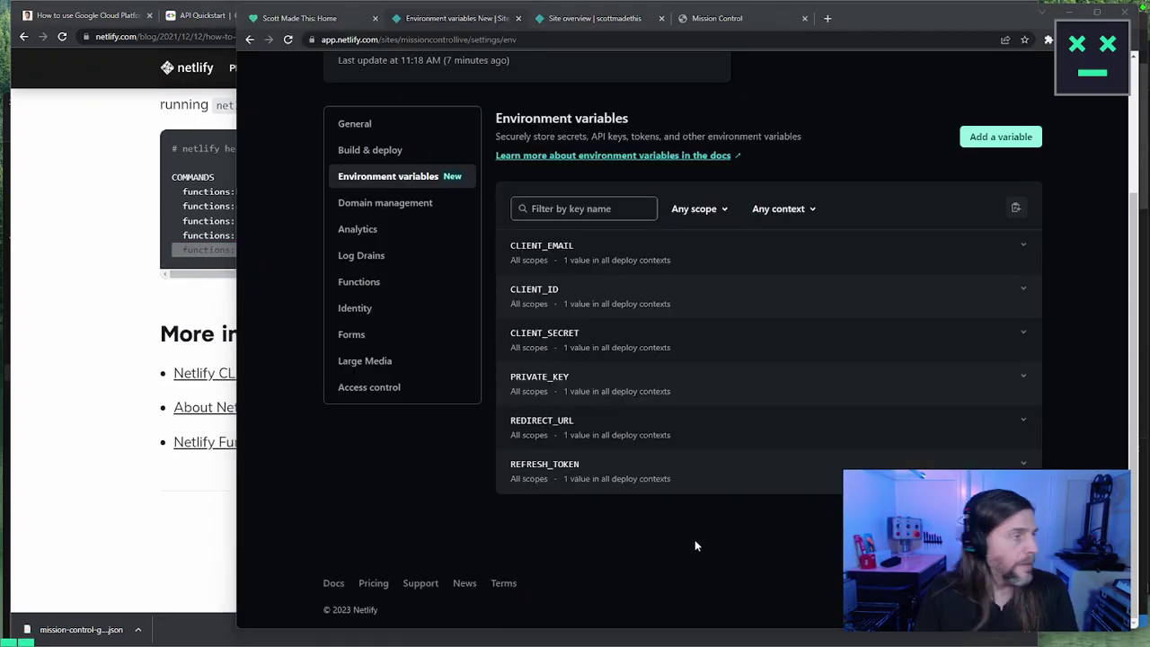
pyautogui.hotkey('alt', 'Tab')
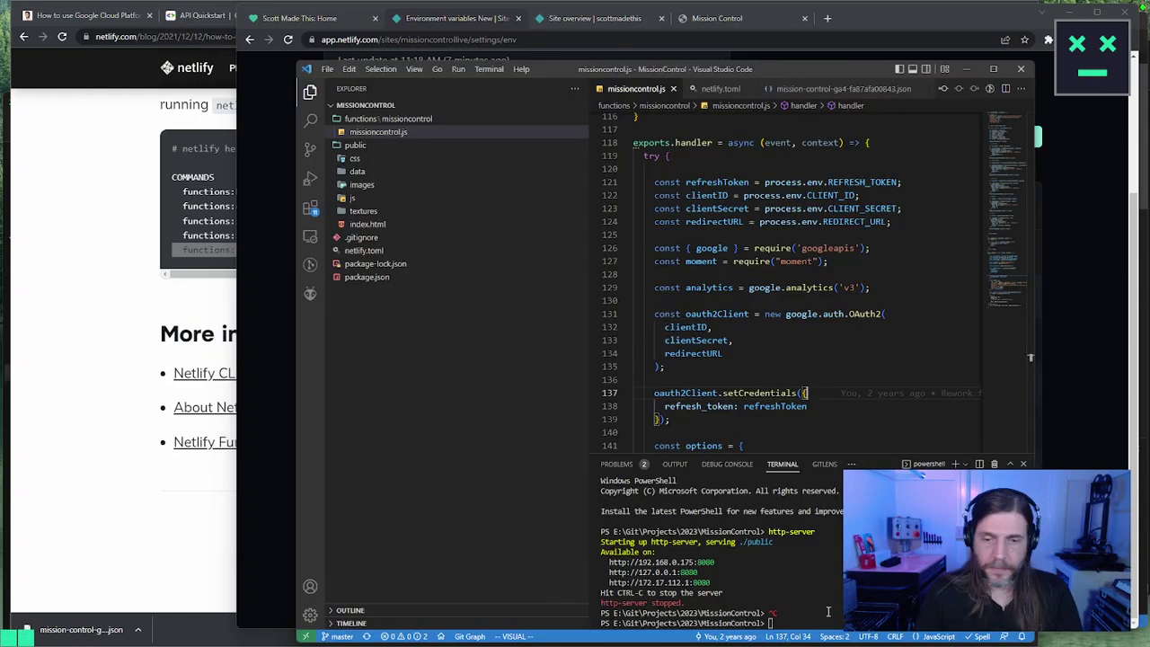
pyautogui.hotkey('ctrl', 'v')
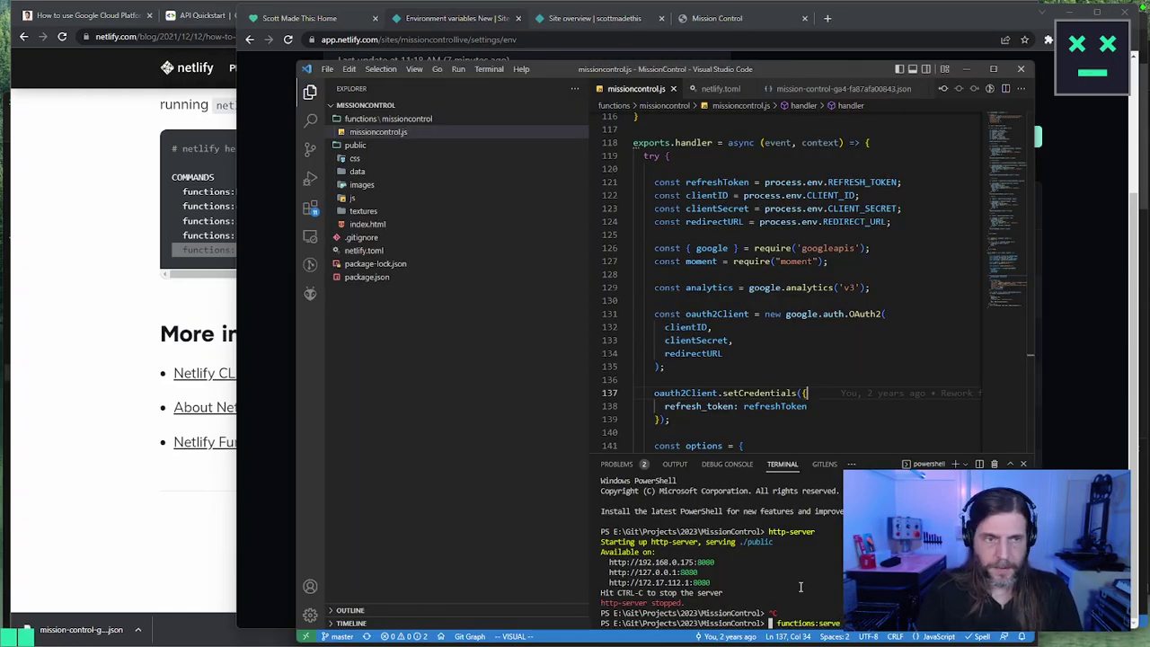
pyautogui.hotkey('alt', 'Tab')
pyautogui.hotkey('alt', 'Tab')
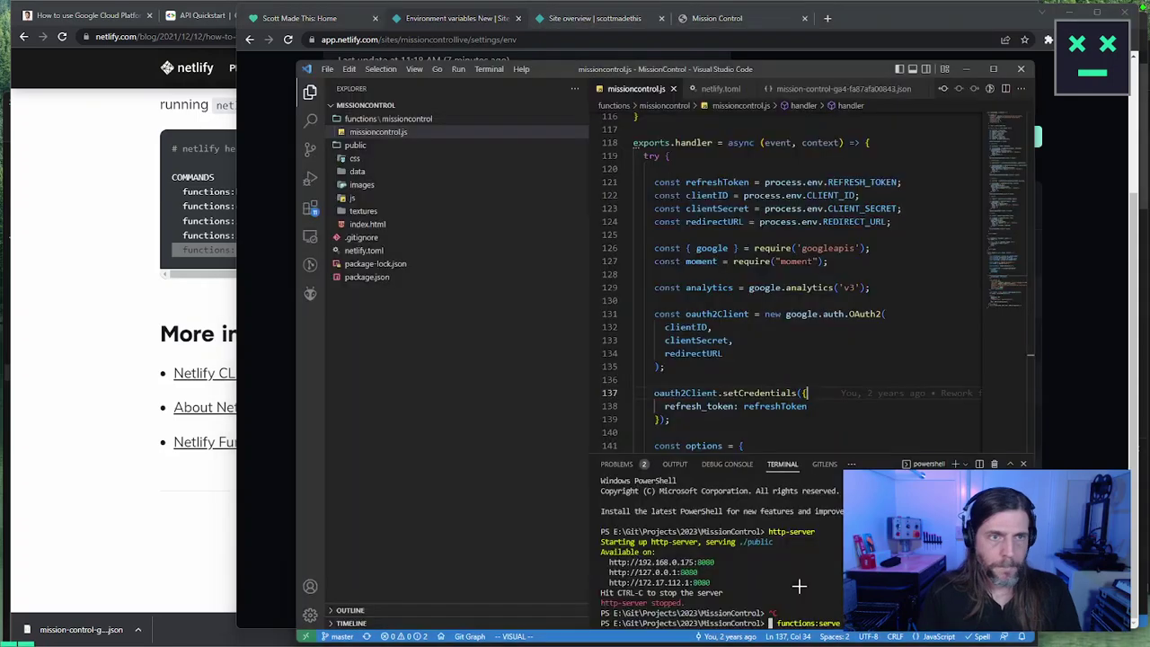
pyautogui.write('netlify')
pyautogui.press('Return')
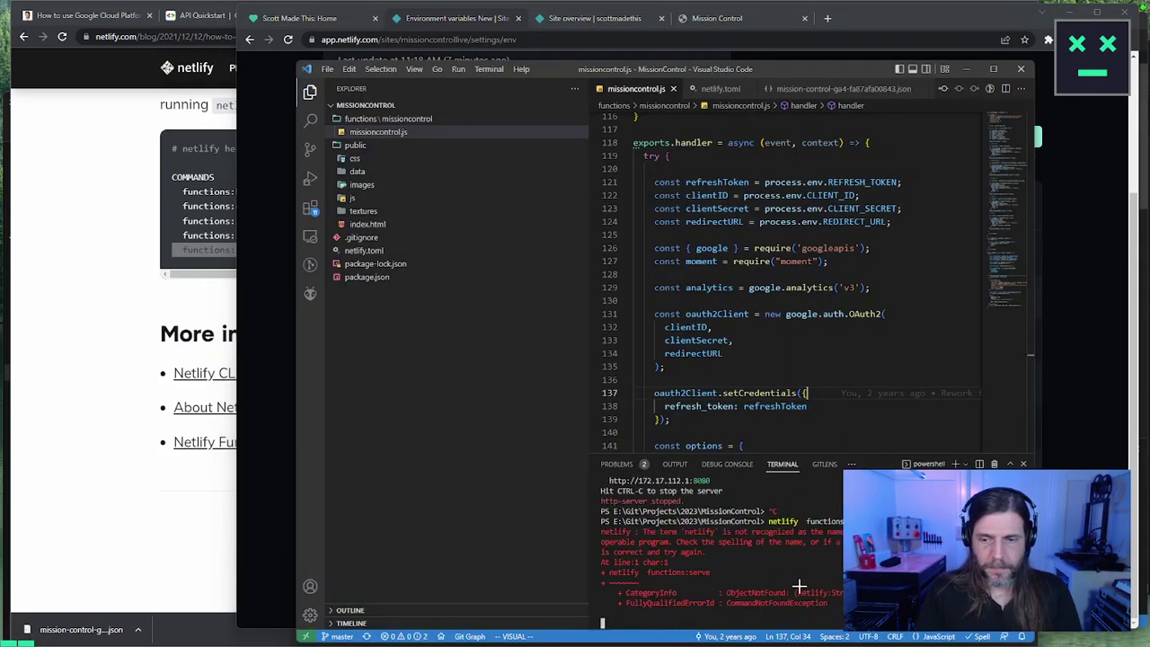
# - Open package.json in Visual Studio Code and compare its dependencies with the Netlify article's CLI setup instructions
pyautogui.click(117, 487)
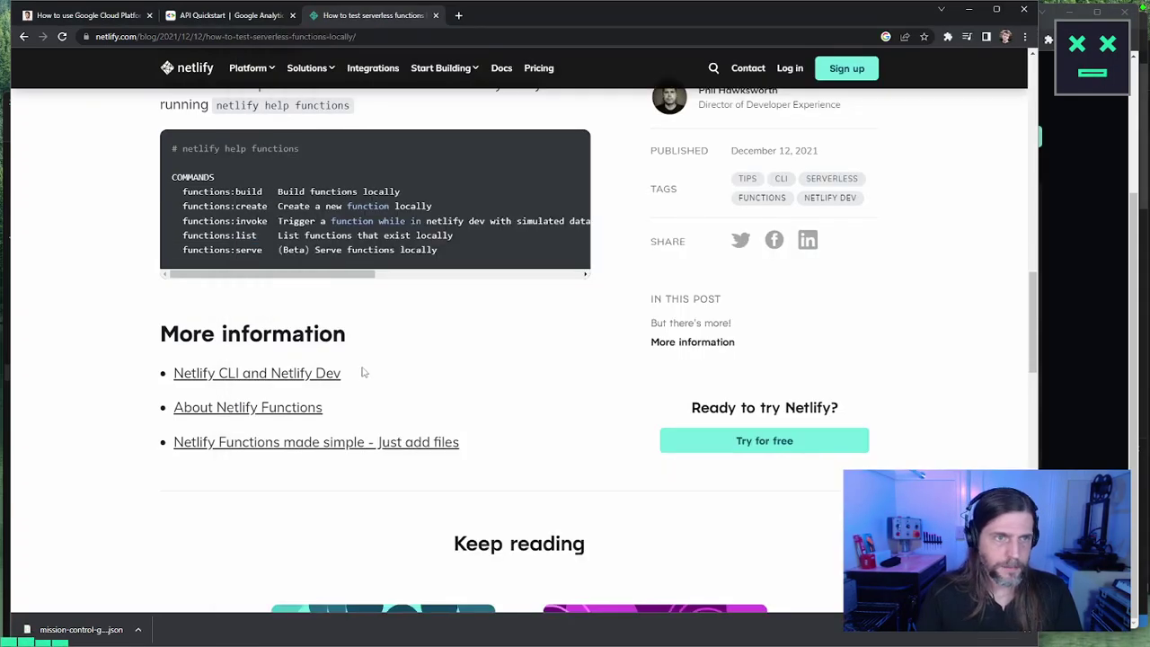
pyautogui.scroll(2, 386, 325)
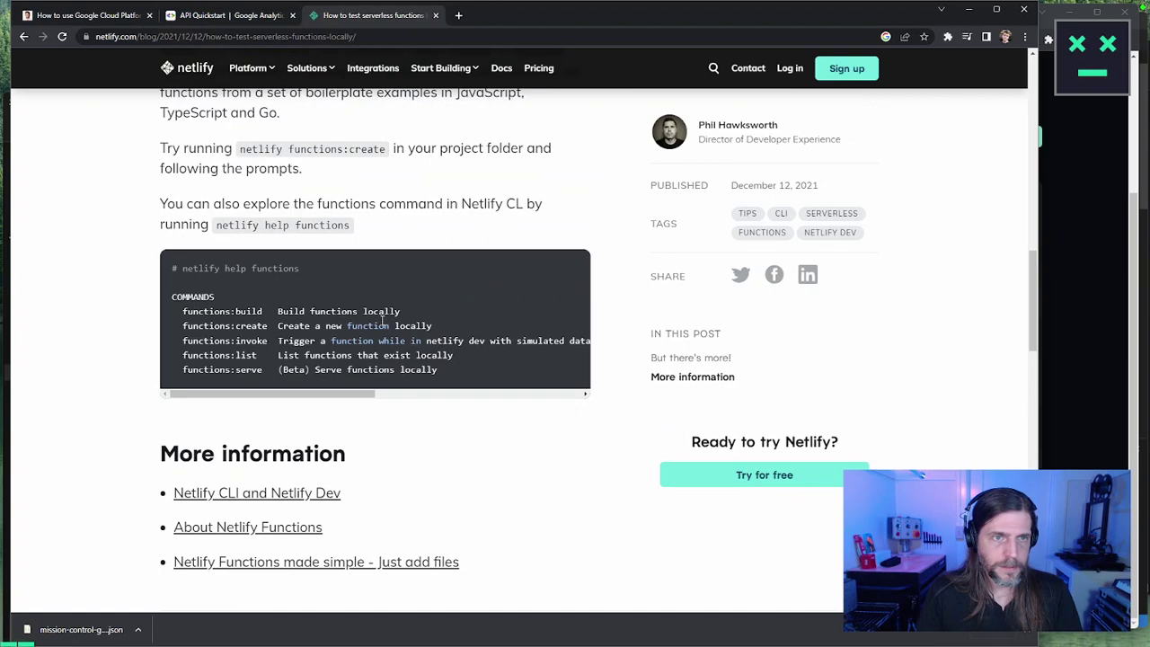
pyautogui.hotkey('alt', 'Tab')
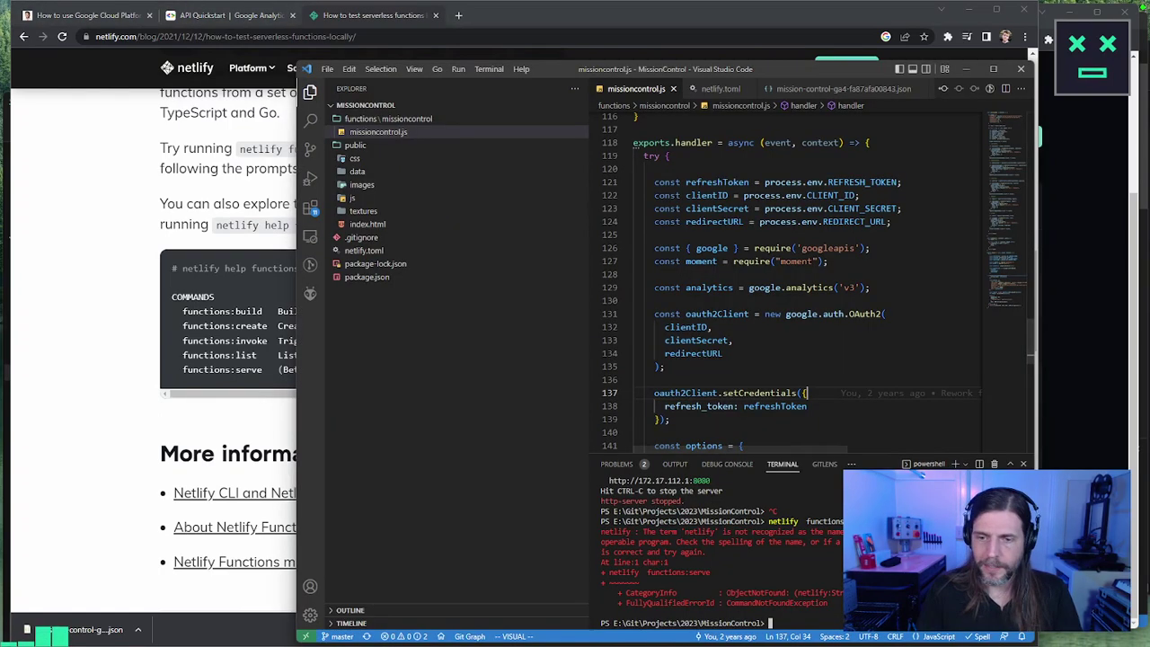
pyautogui.hotkey('alt', 'Tab')
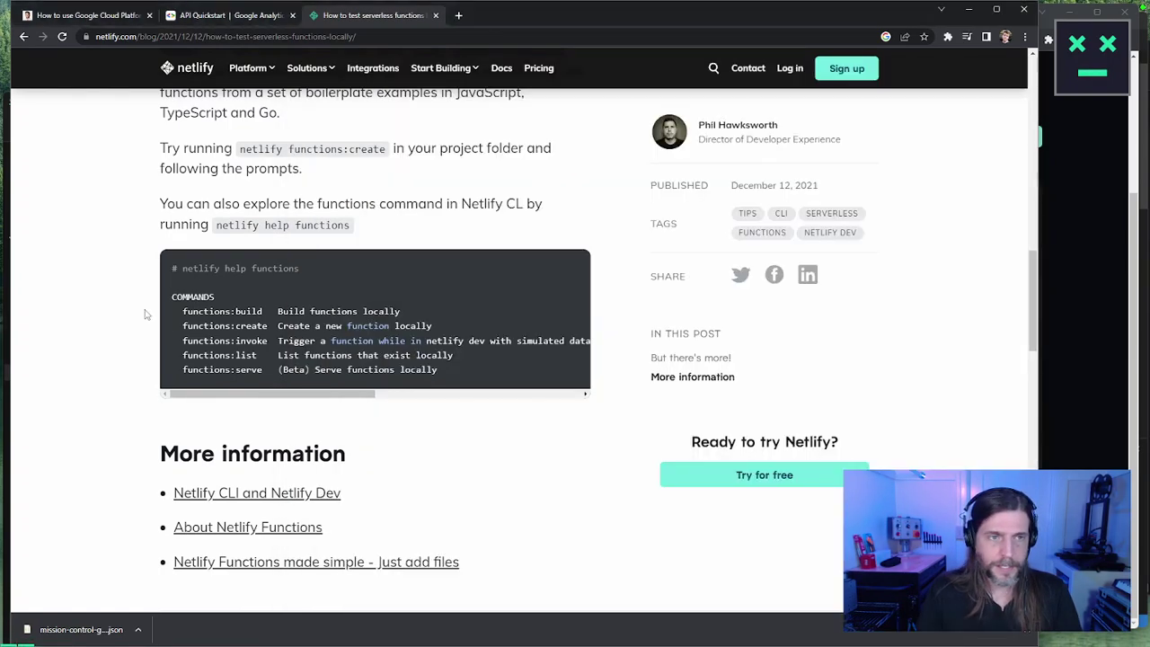
pyautogui.hotkey('alt', 'Tab')
pyautogui.click(359, 278)
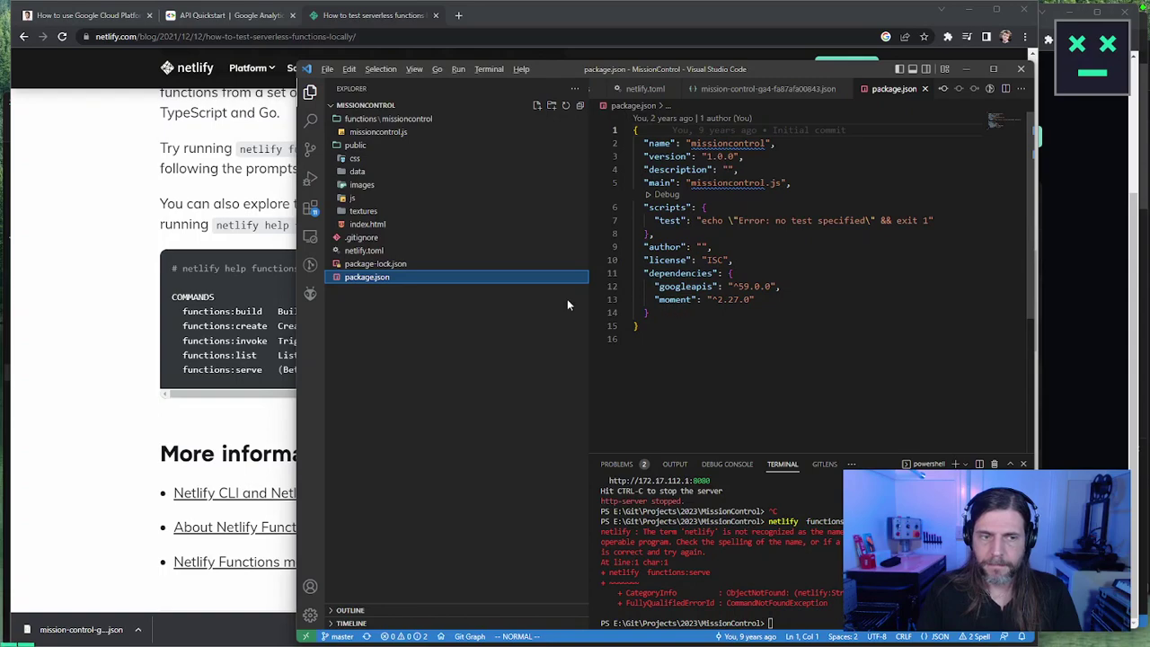
pyautogui.hotkey('alt', 'Tab')
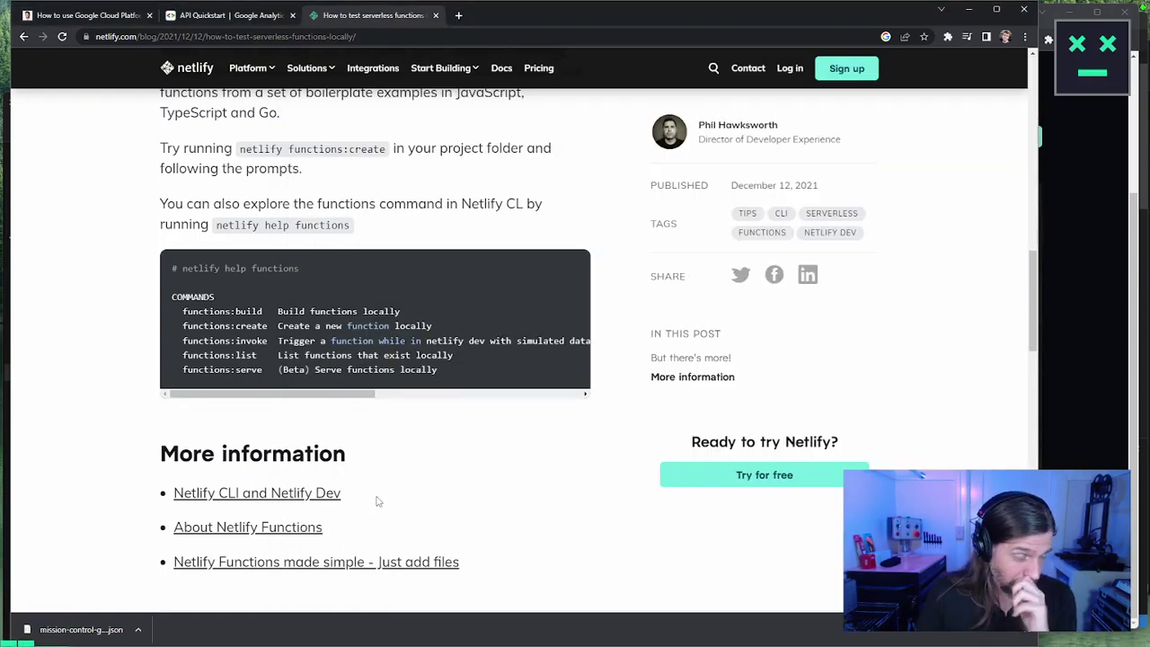
pyautogui.scroll(8, 383, 495)
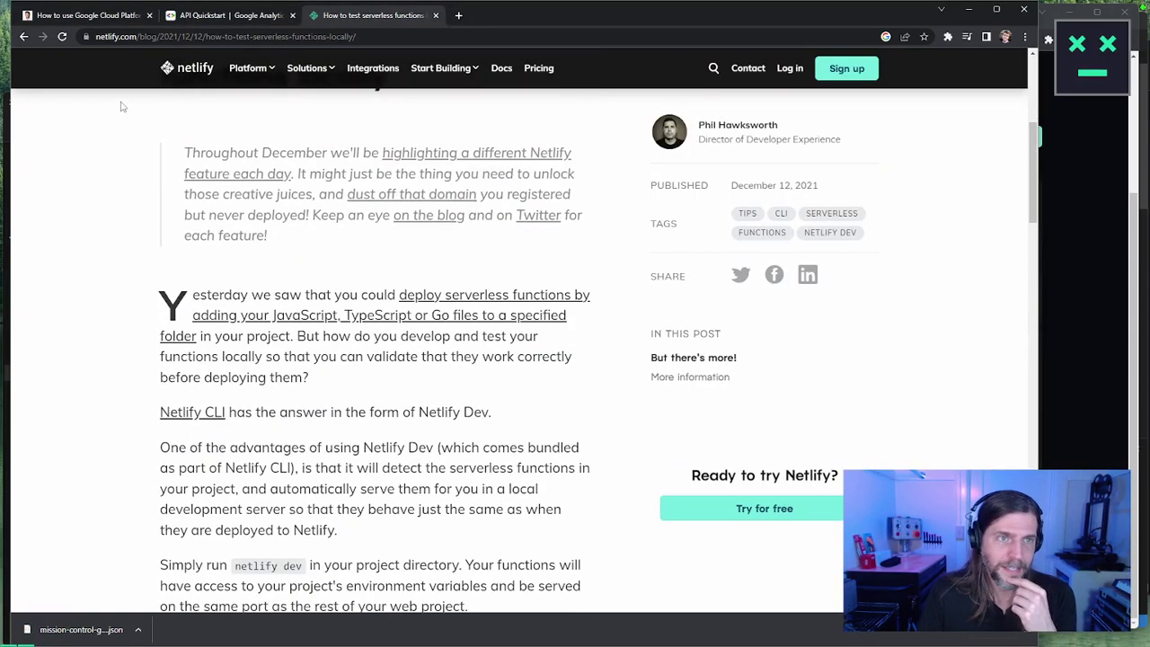
pyautogui.scroll(1, 970, 325)
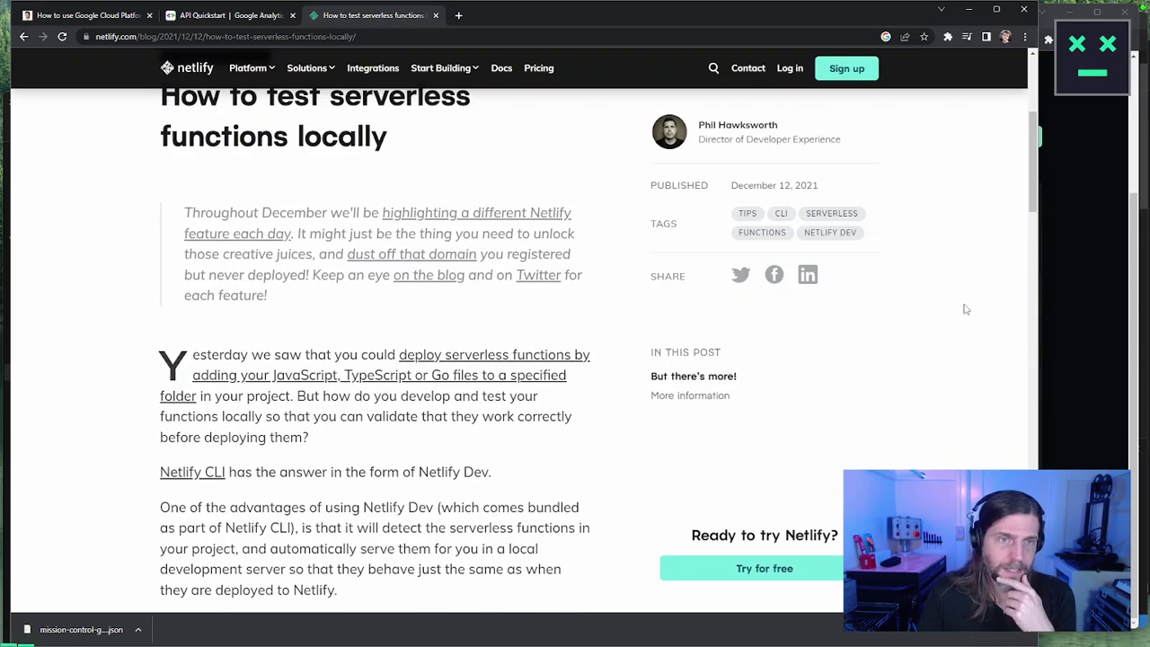
pyautogui.scroll(-5, 966, 309)
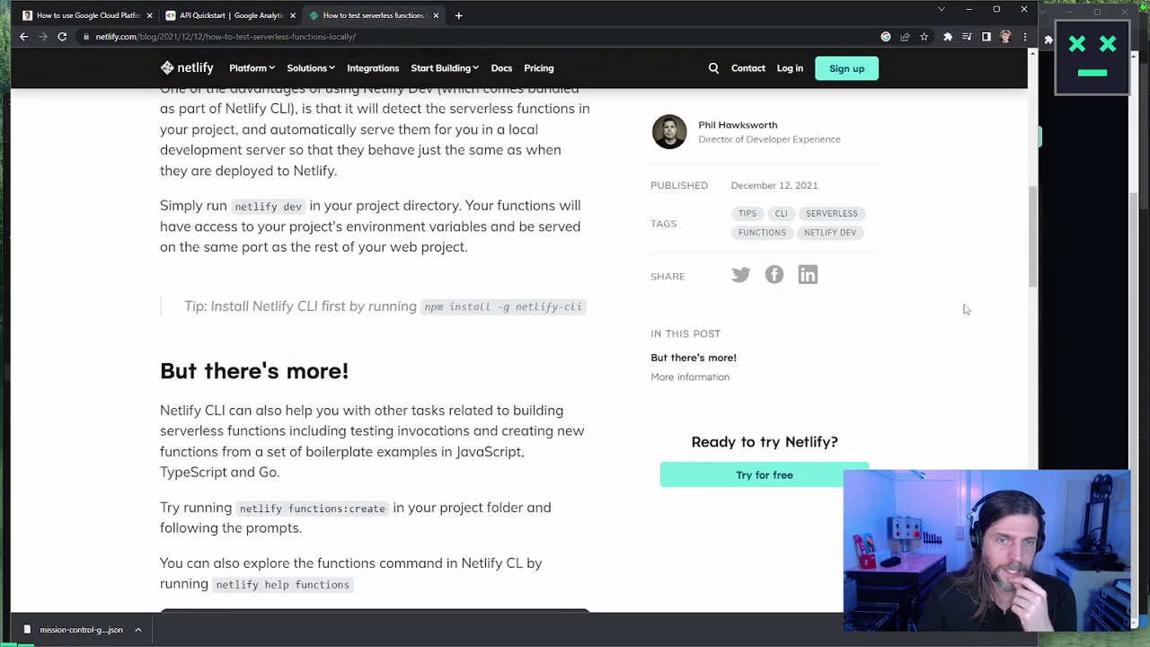
pyautogui.scroll(-2, 964, 312)
# - Try to run netlify-cli and then netlify on its own in the Visual Studio Code terminal
pyautogui.hotkey('alt', 'Tab')
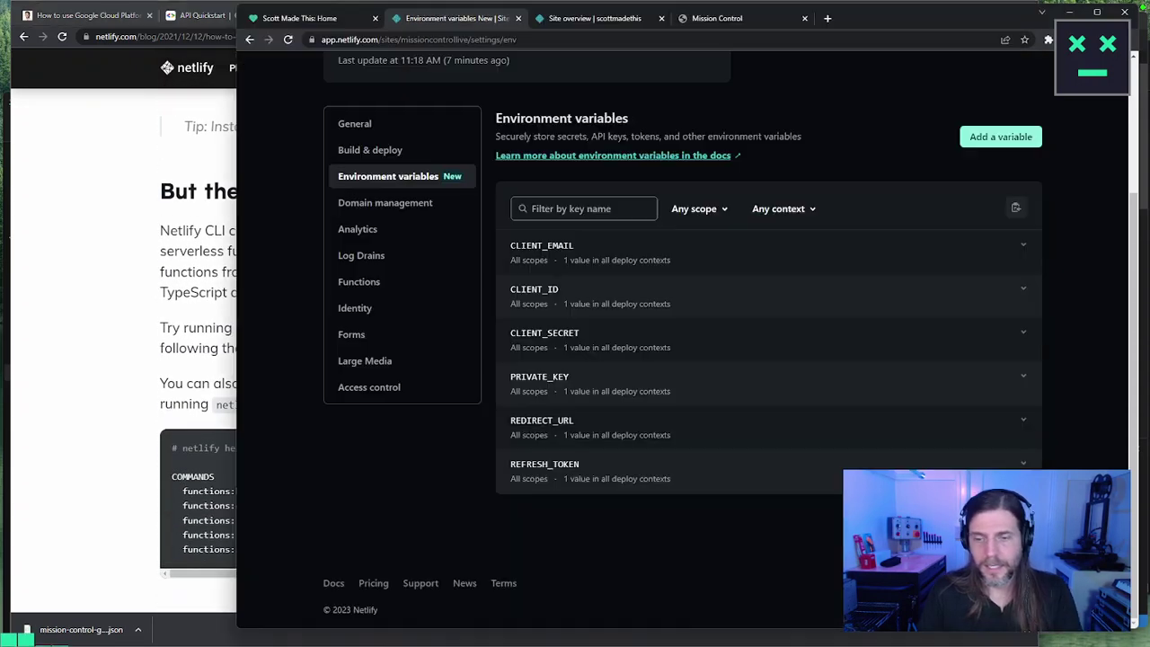
pyautogui.hotkey('alt', 'Tab')
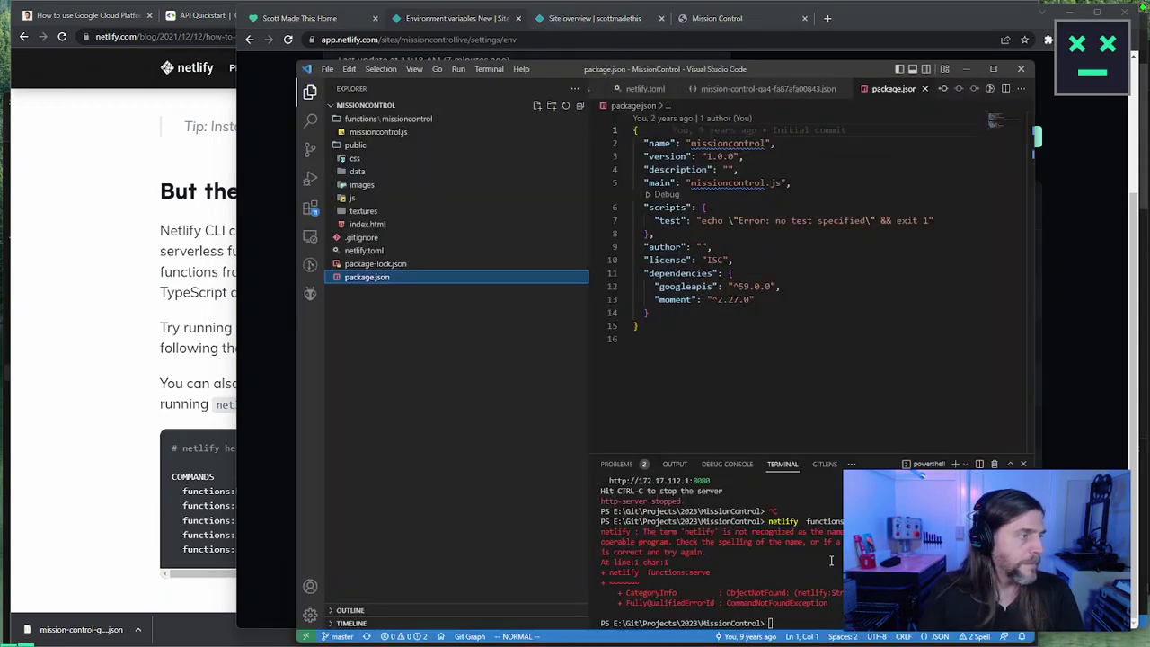
pyautogui.click(816, 589)
pyautogui.write('netlify')
pyautogui.press('Tab')
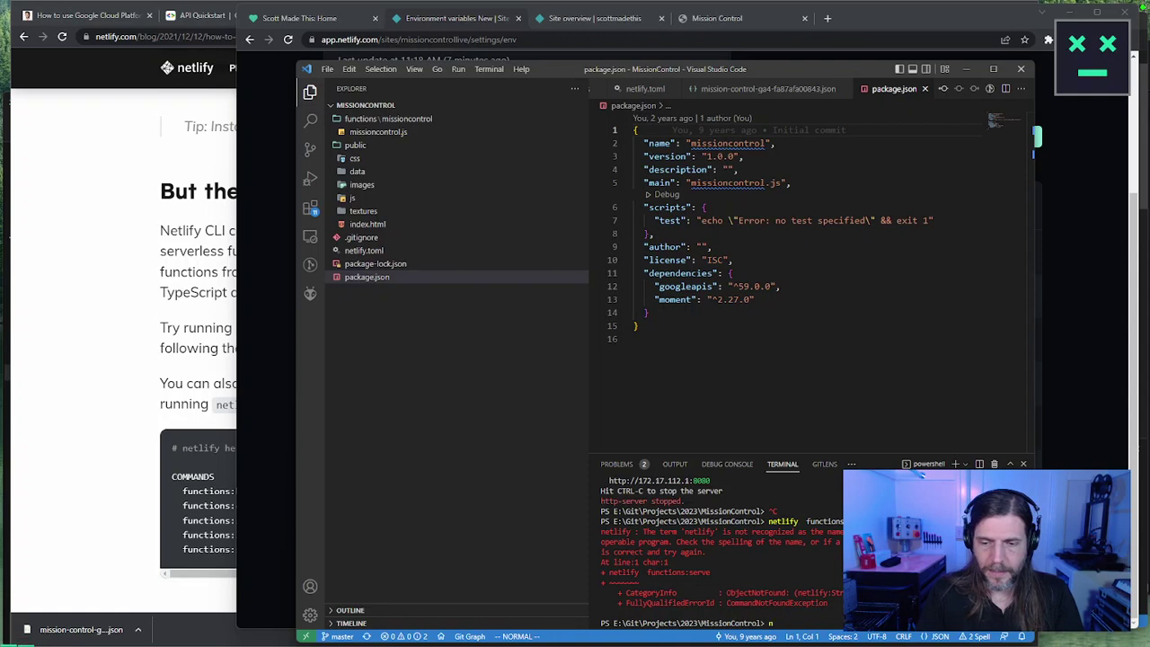
pyautogui.press('Return')
pyautogui.write('net')
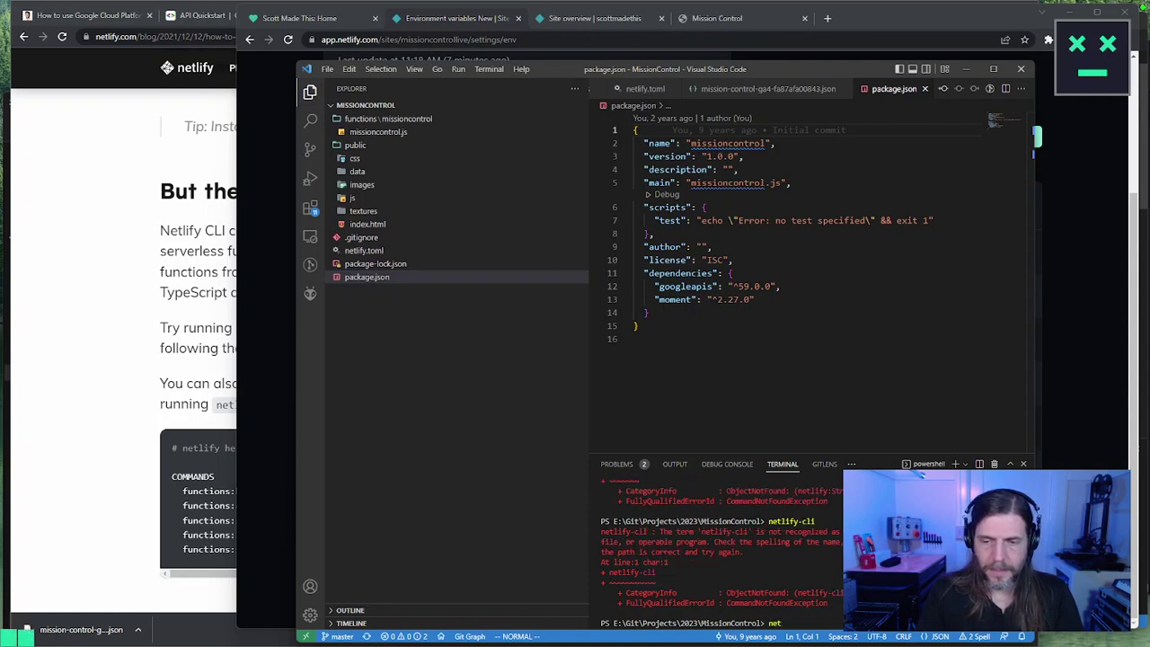
pyautogui.write('lify')
pyautogui.press('Return')
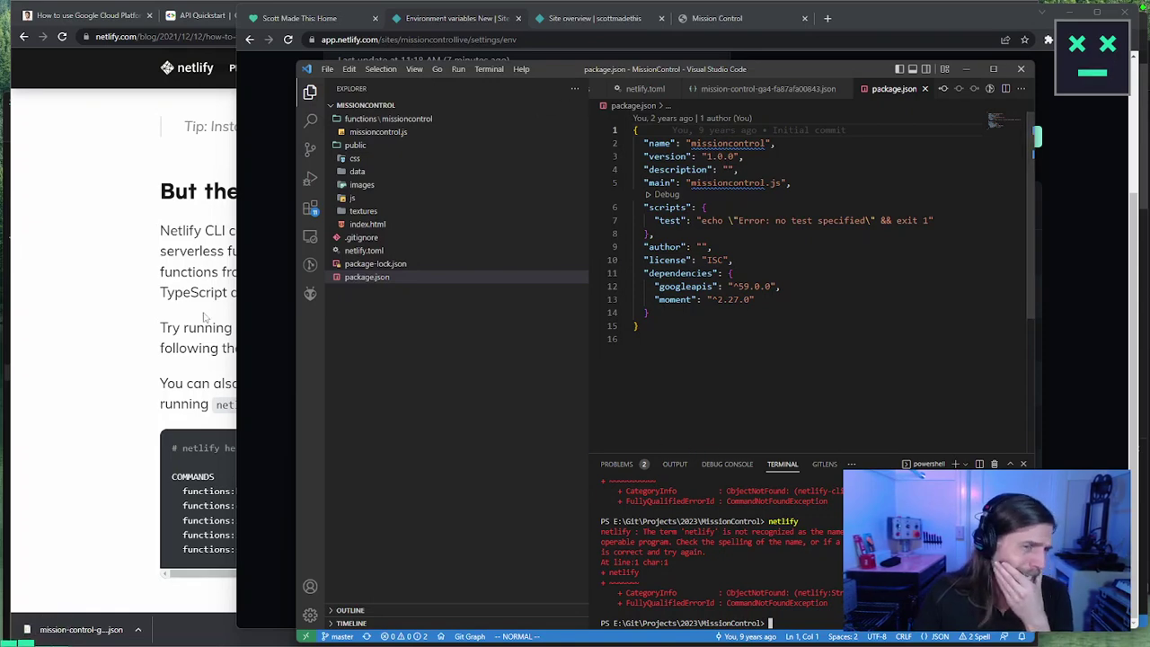
# - Switch to Chrome, narrow the browser window, and select the npm install -g netlify-cli command in the Netlify article
pyautogui.click(131, 309)
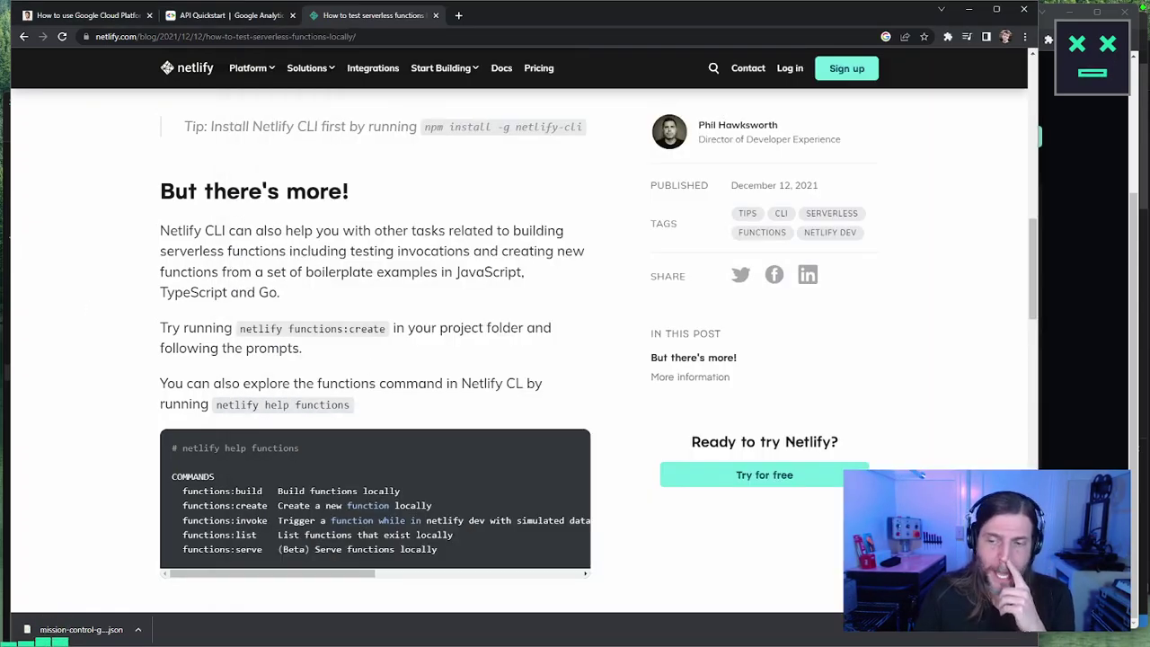
pyautogui.moveTo(1035, 270); pyautogui.dragTo(889, 270)
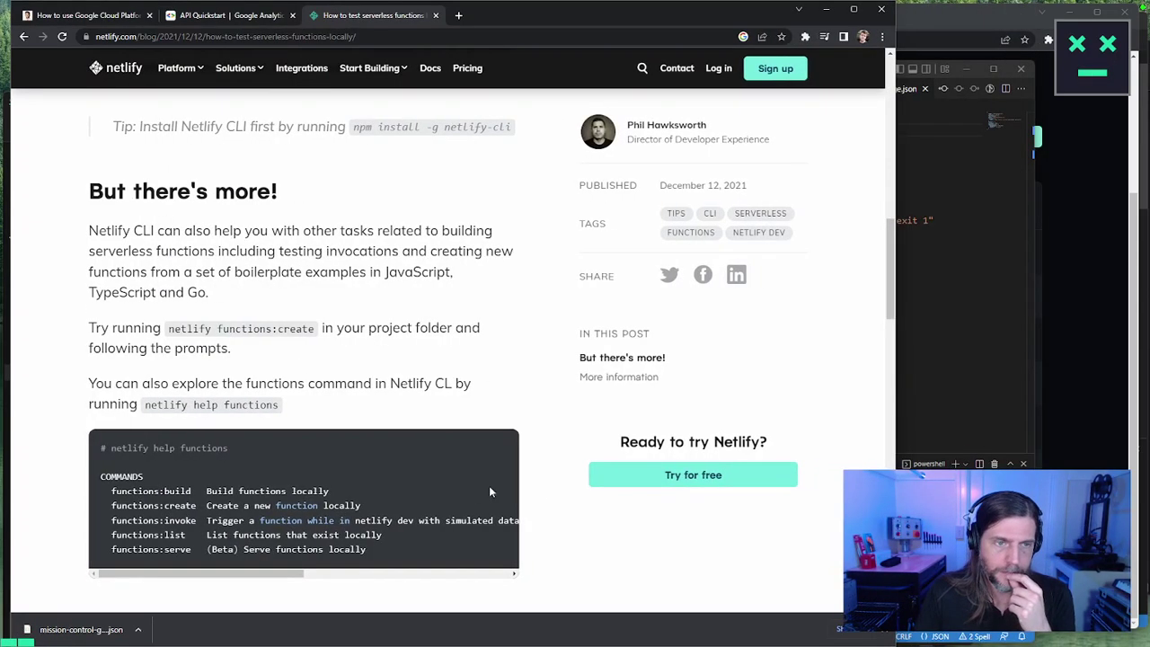
pyautogui.scroll(4, 452, 485)
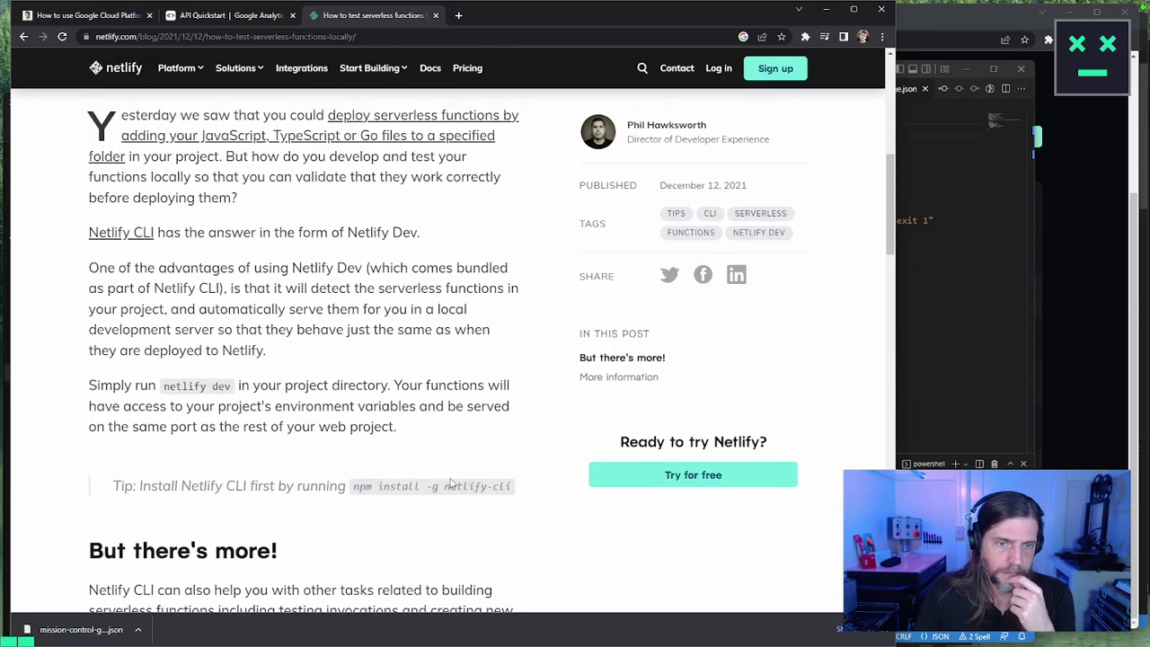
pyautogui.scroll(-2, 471, 489)
pyautogui.moveTo(514, 308); pyautogui.dragTo(352, 307)
# - Switch to Visual Studio Code, run npm install -g netlify-cli in the terminal, and give the terminal more width
pyautogui.hotkey('alt', 'Tab')
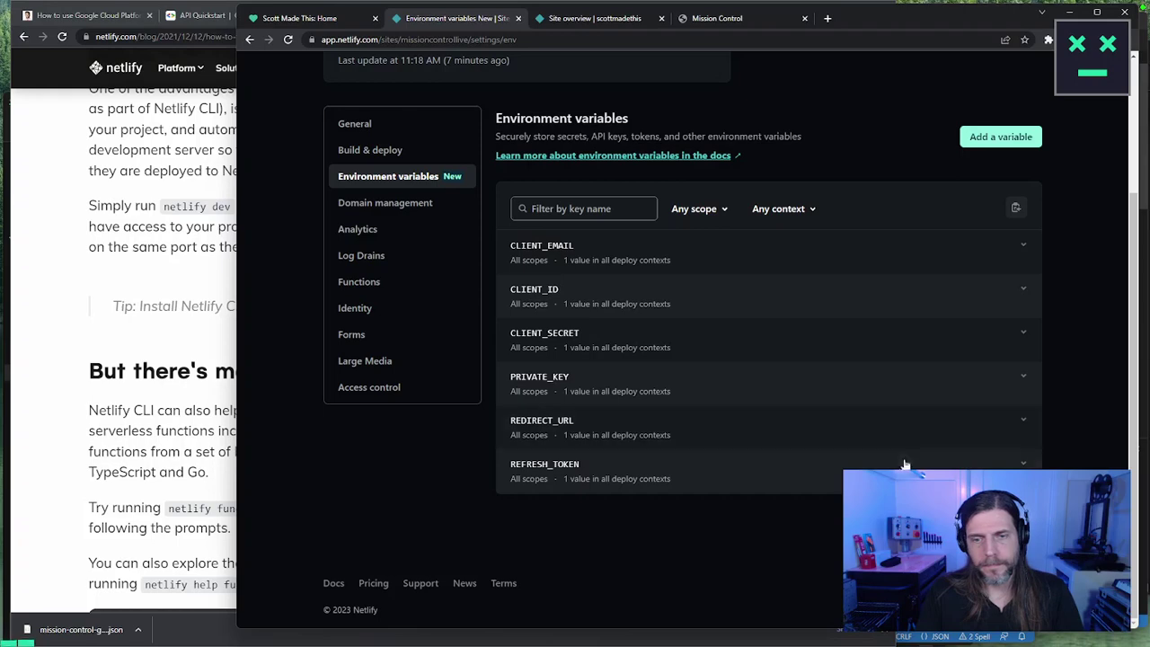
pyautogui.hotkey('alt', 'Tab')
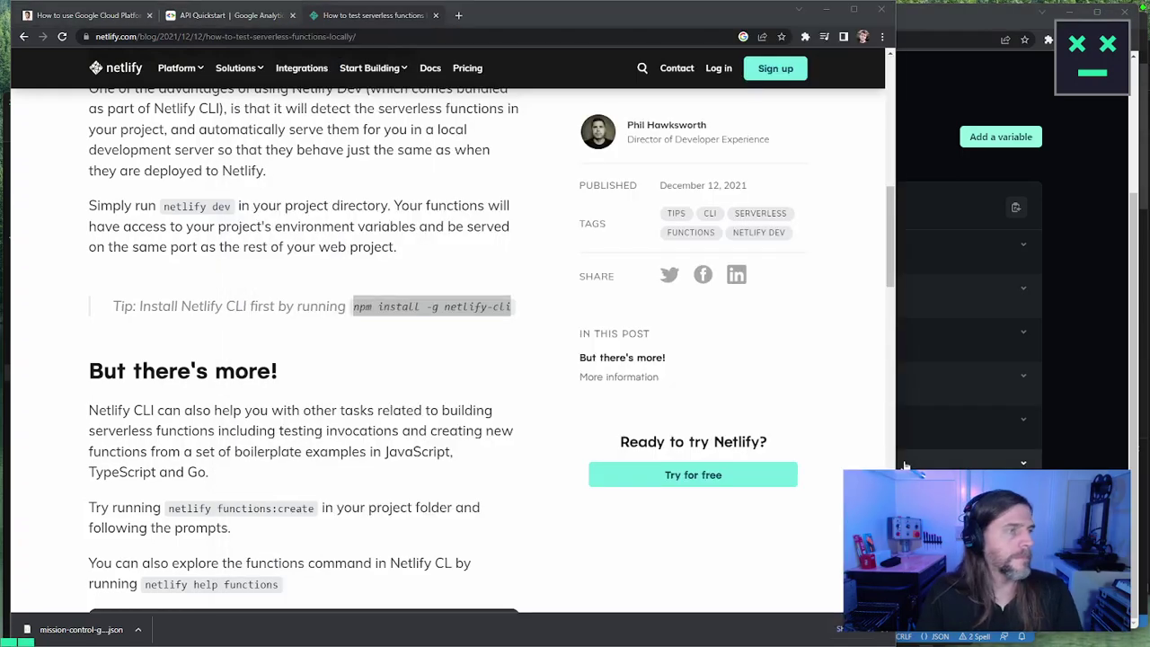
pyautogui.hotkey('alt', 'Tab')
pyautogui.write('npm install -g net')
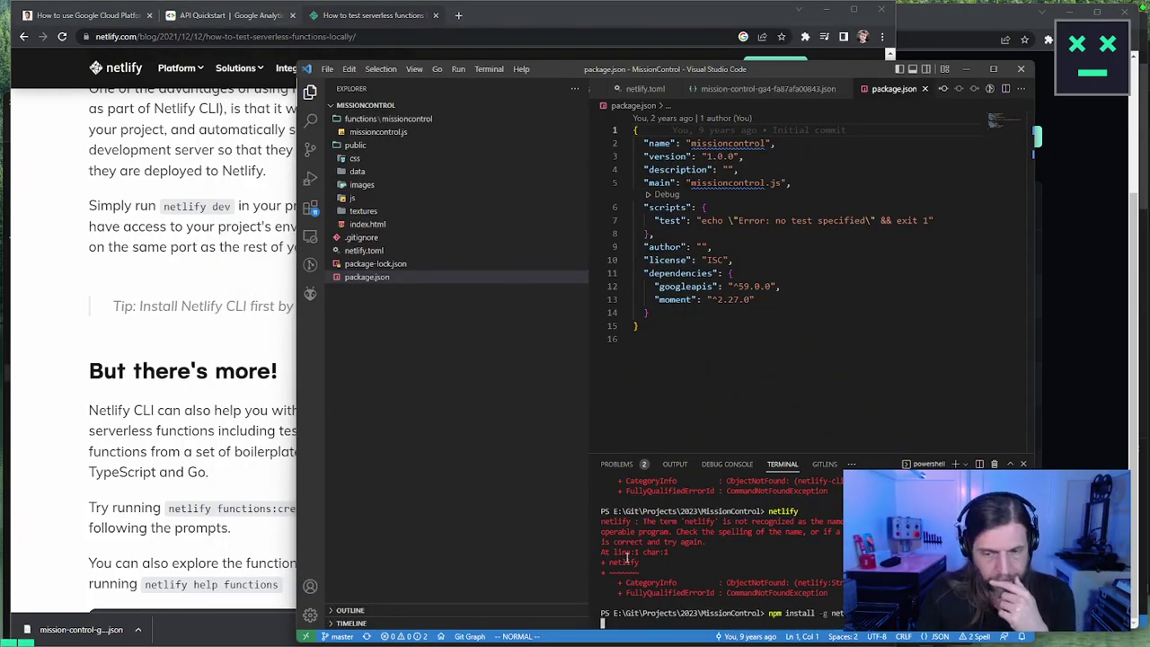
pyautogui.press('Return')
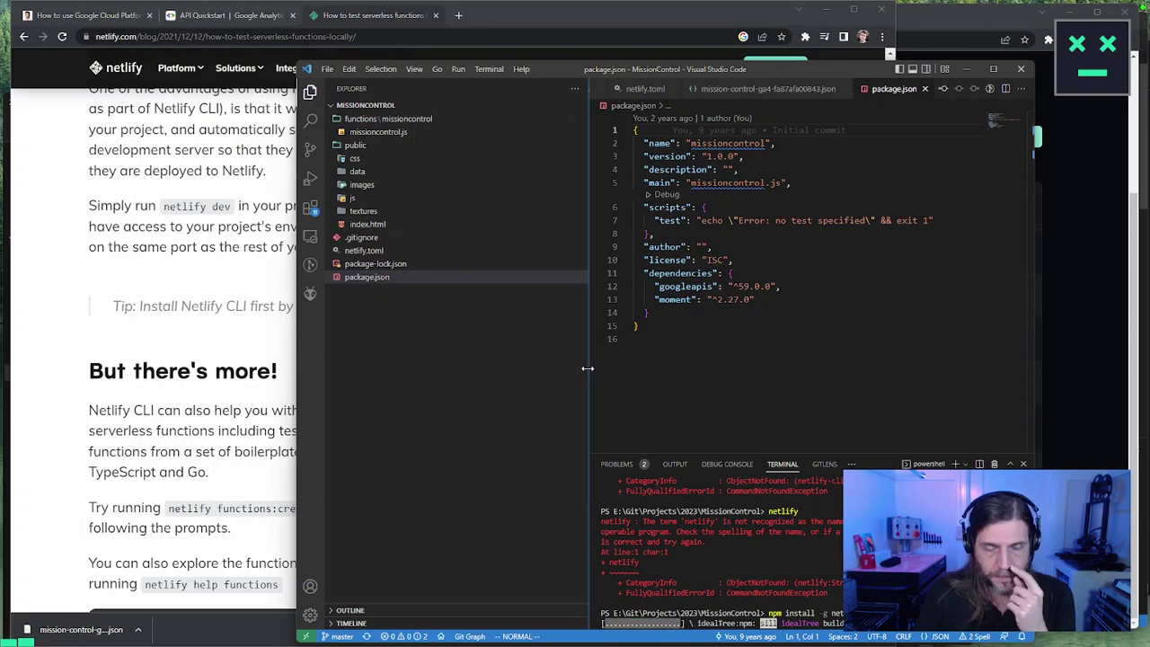
pyautogui.moveTo(585, 367); pyautogui.dragTo(497, 358)
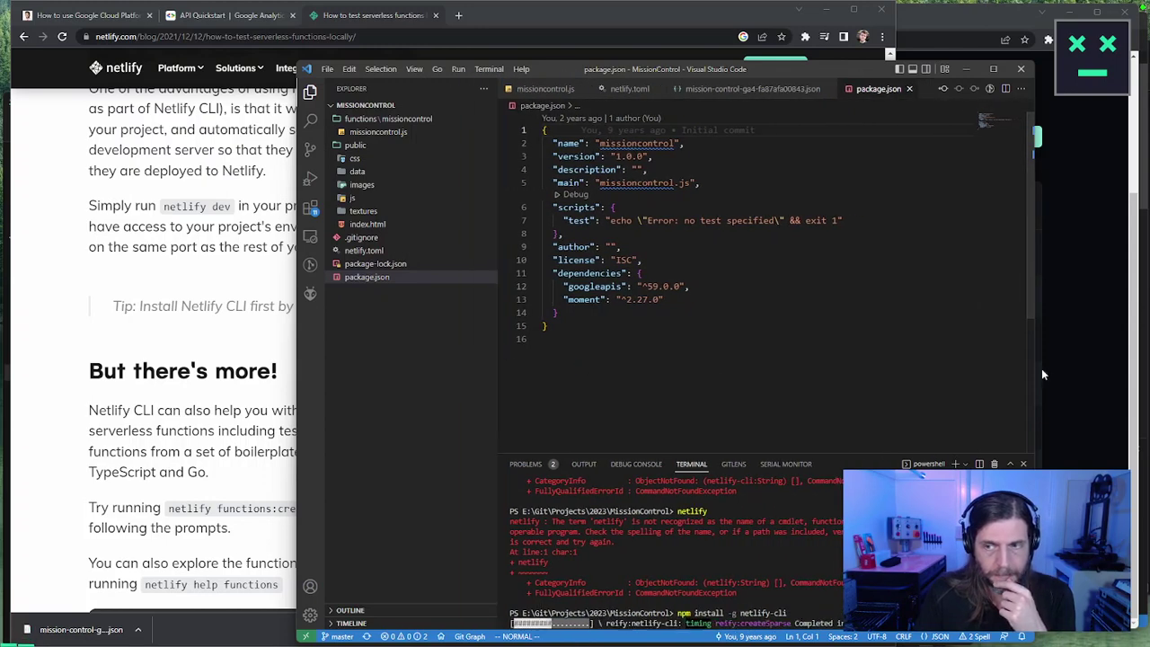
pyautogui.moveTo(1033, 367); pyautogui.dragTo(1111, 368)
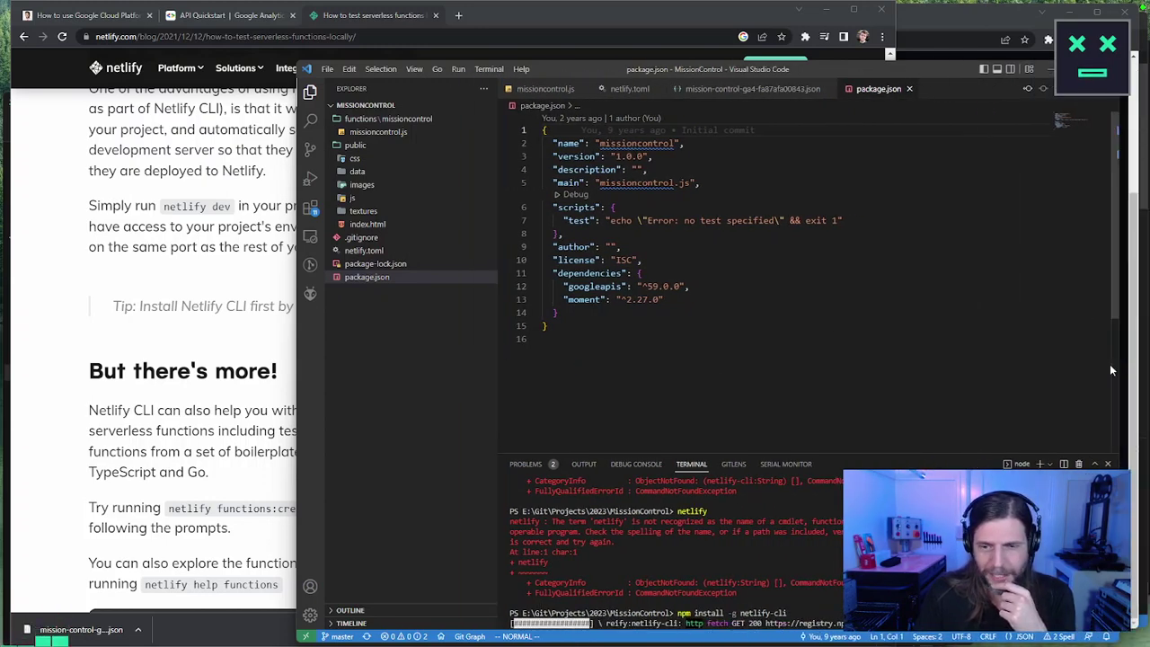
# - Return to the Google results in Chrome and open the flaviocopes.com article on testing Netlify Functions locally, down to its CLI instructions
pyautogui.click(180, 339)
pyautogui.click(23, 37)
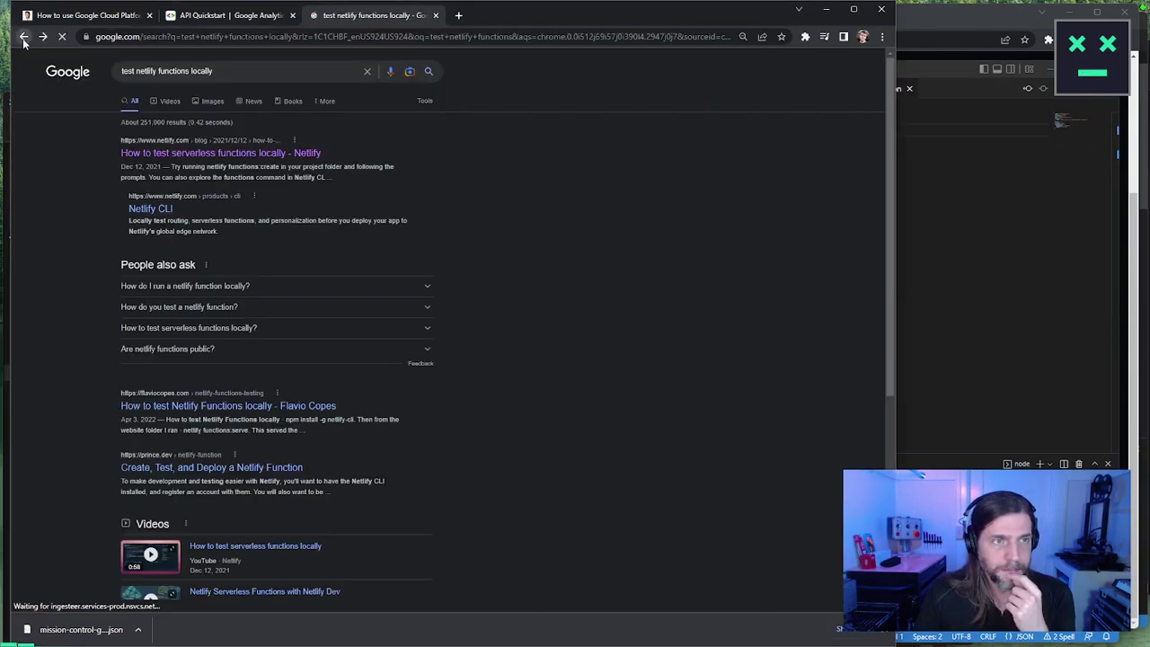
pyautogui.click(185, 406)
pyautogui.scroll(-5, 549, 358)
pyautogui.scroll(-3, 549, 358)
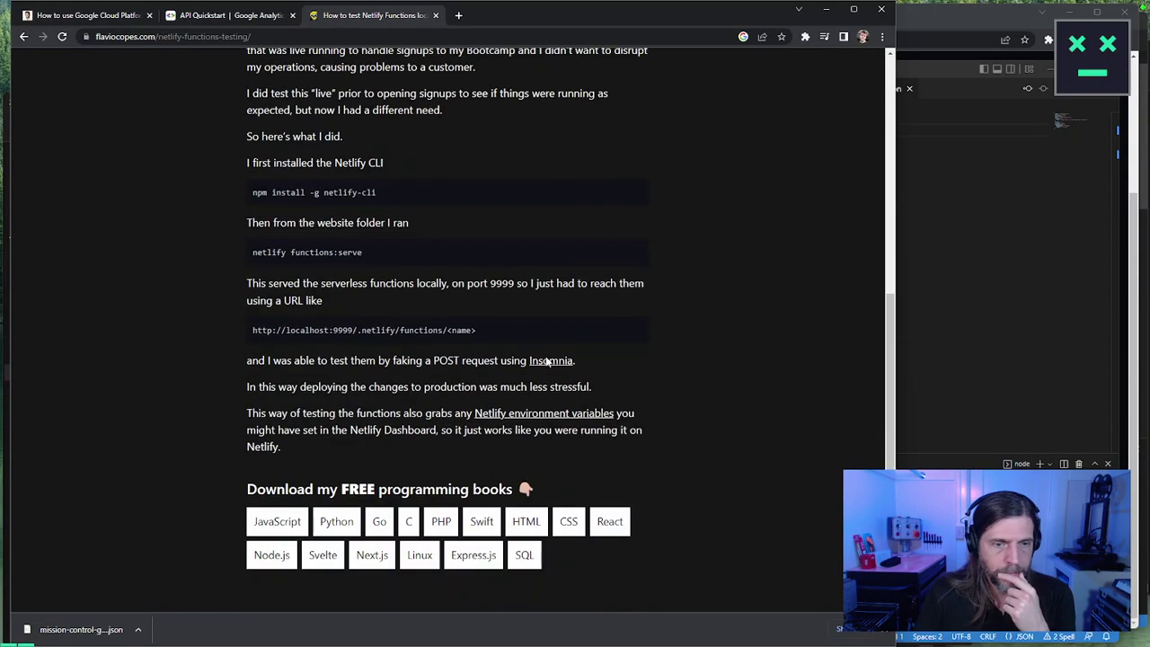
# - Copy the netlify functions:serve command from the article and read its notes on the local function URL and environment variables
pyautogui.scroll(1, 340, 310)
pyautogui.moveTo(362, 312); pyautogui.dragTo(252, 312)
pyautogui.rightClick(279, 314)
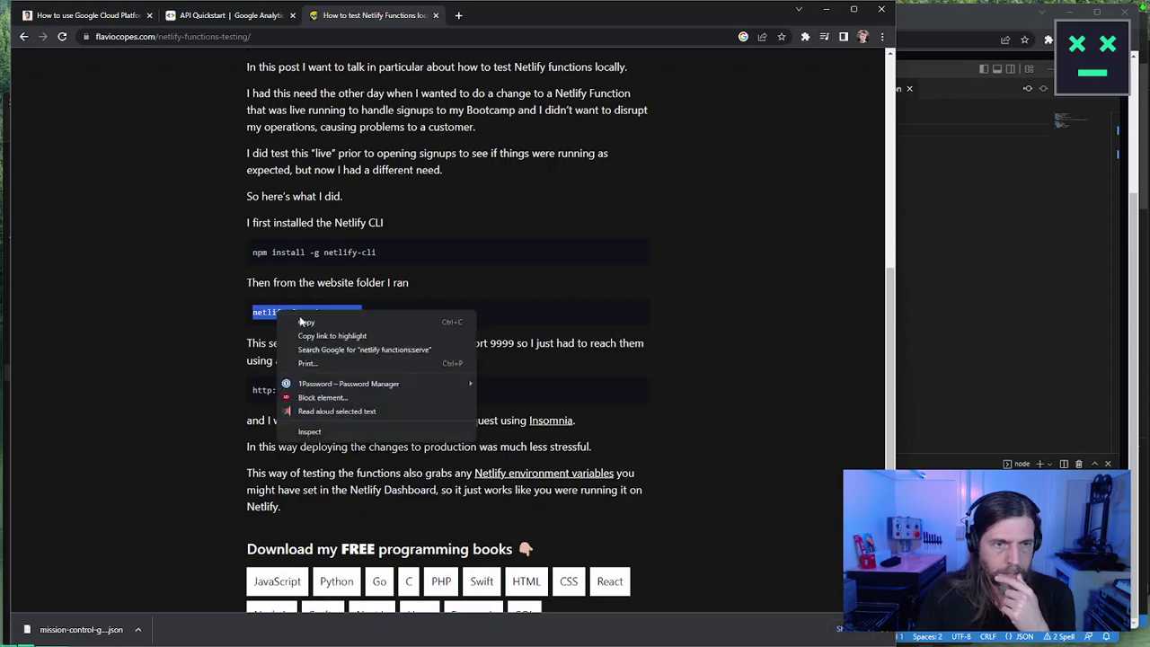
pyautogui.click(303, 322)
pyautogui.scroll(-3, 734, 378)
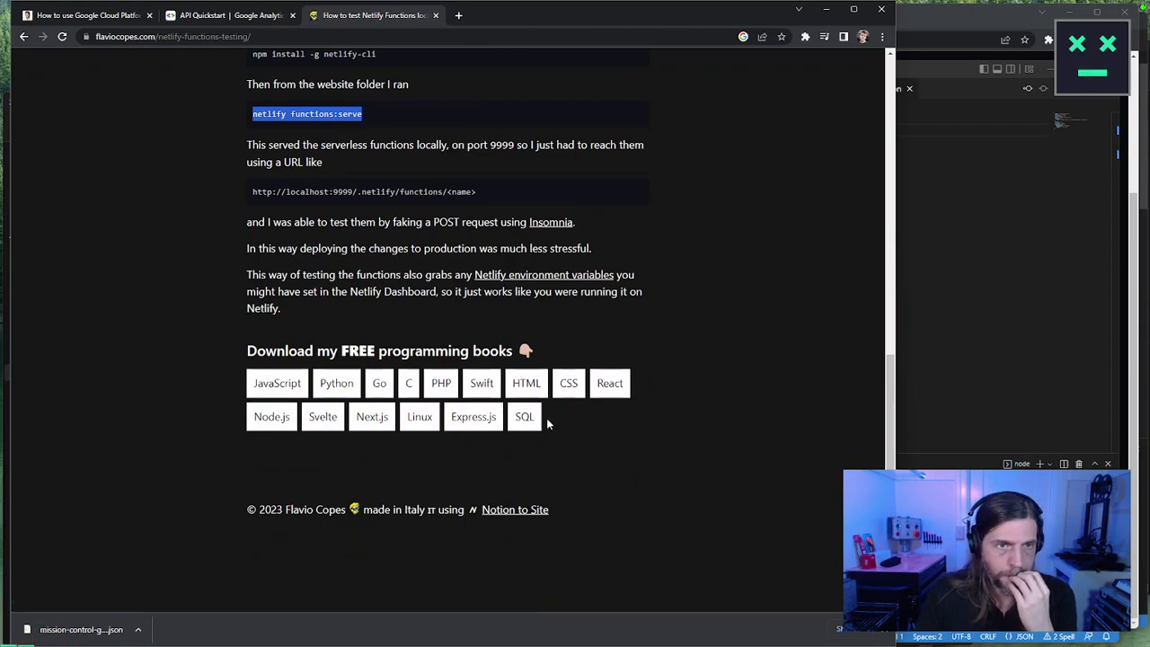
pyautogui.scroll(4, 551, 417)
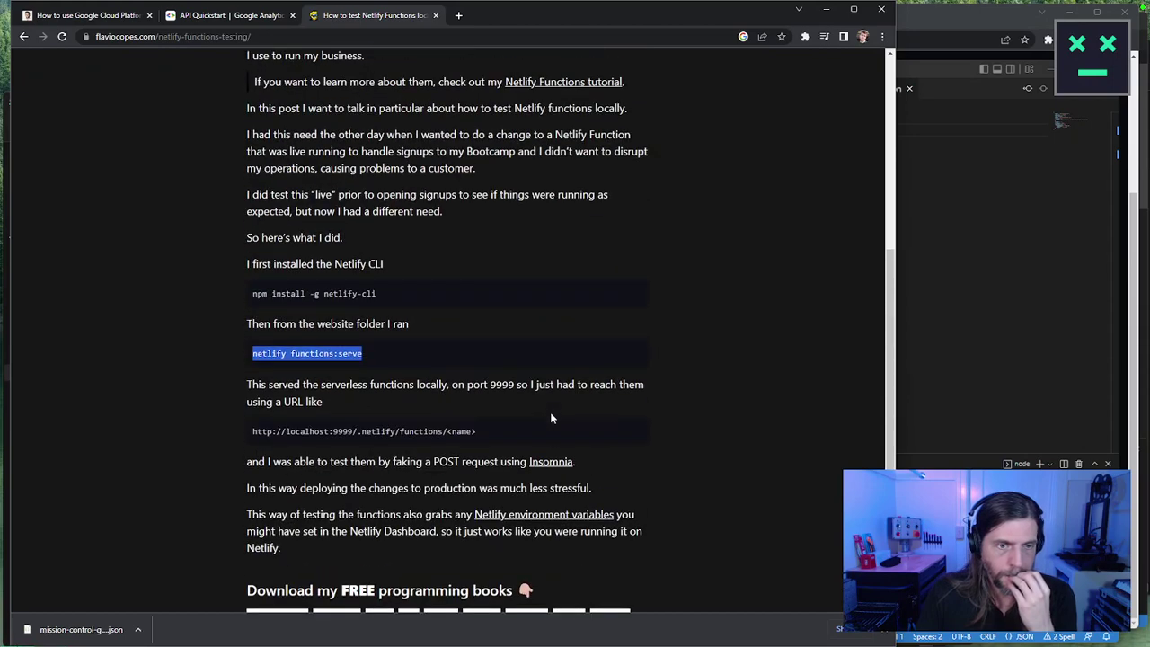
# - Switch to Visual Studio Code and run netlify functions:serve in the MissionControl project's terminal
pyautogui.hotkey('alt', 'Tab')
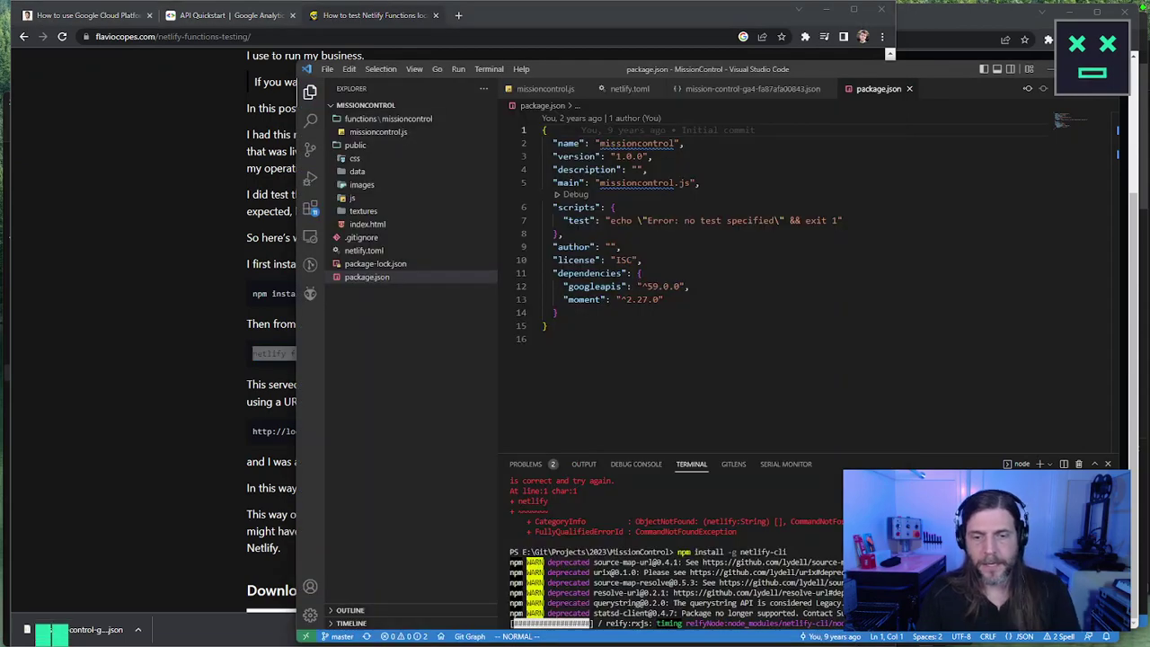
pyautogui.hotkey('ctrl', 'v')
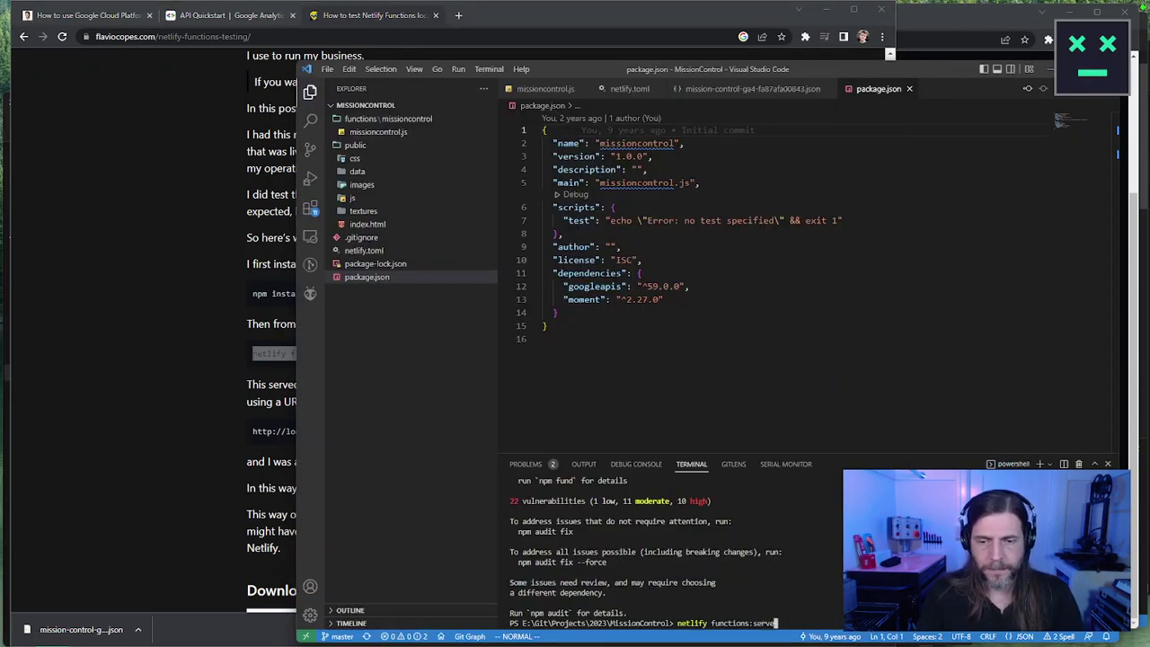
pyautogui.press('Return')
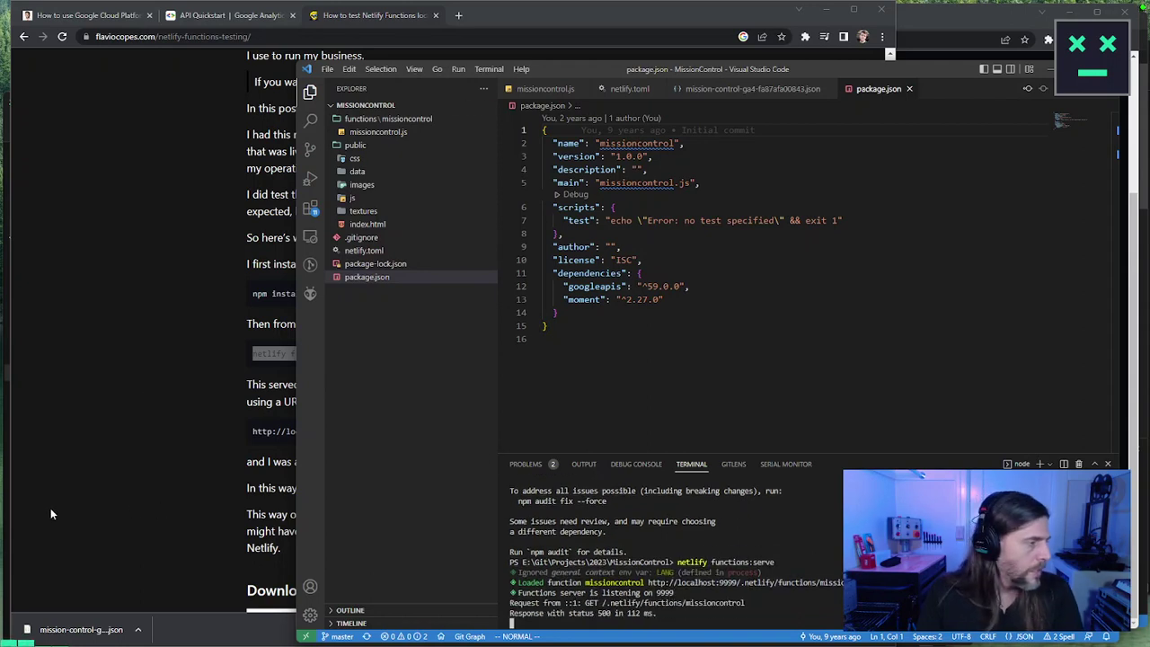
pyautogui.hotkey('alt', 'Tab')
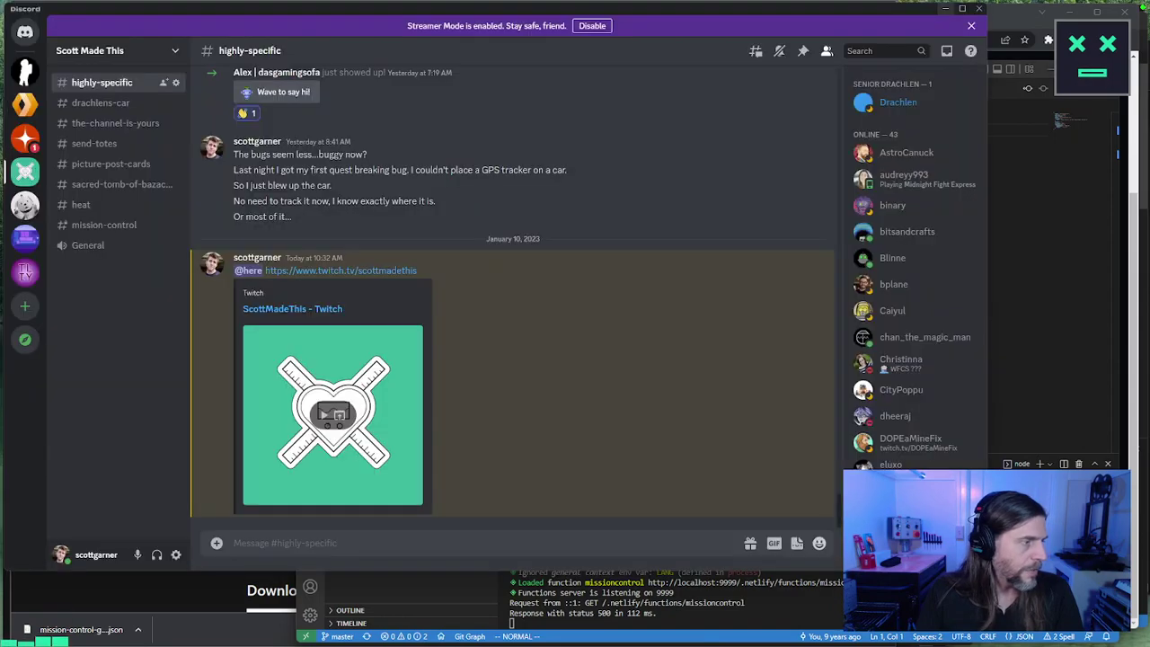
pyautogui.hotkey('alt', 'Tab')
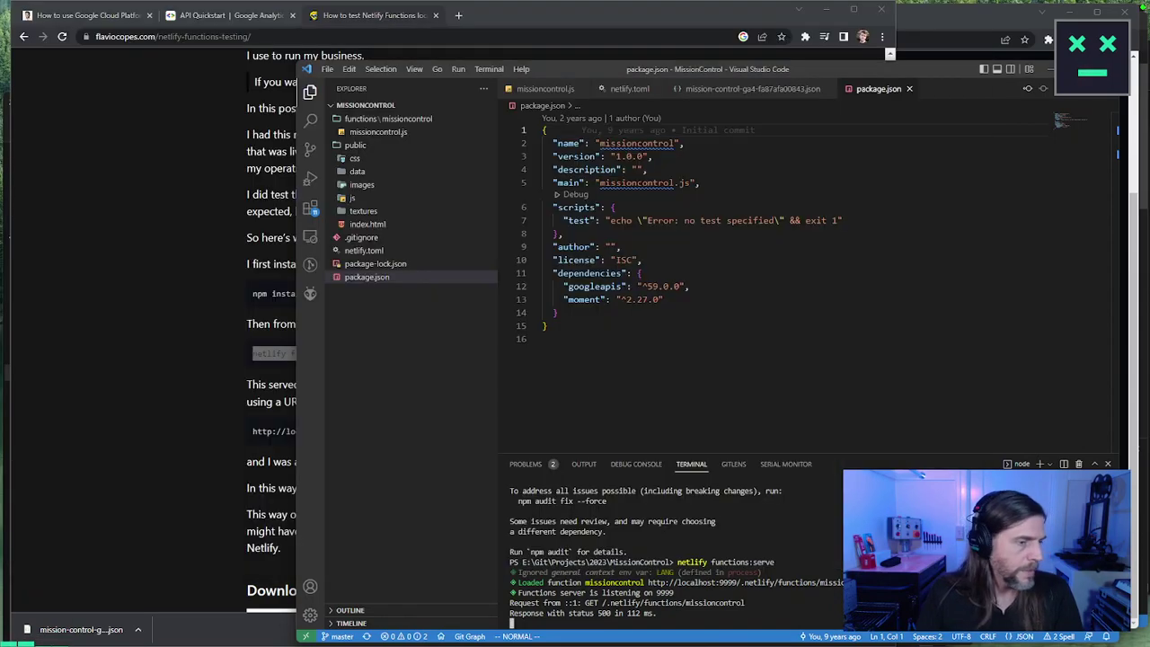